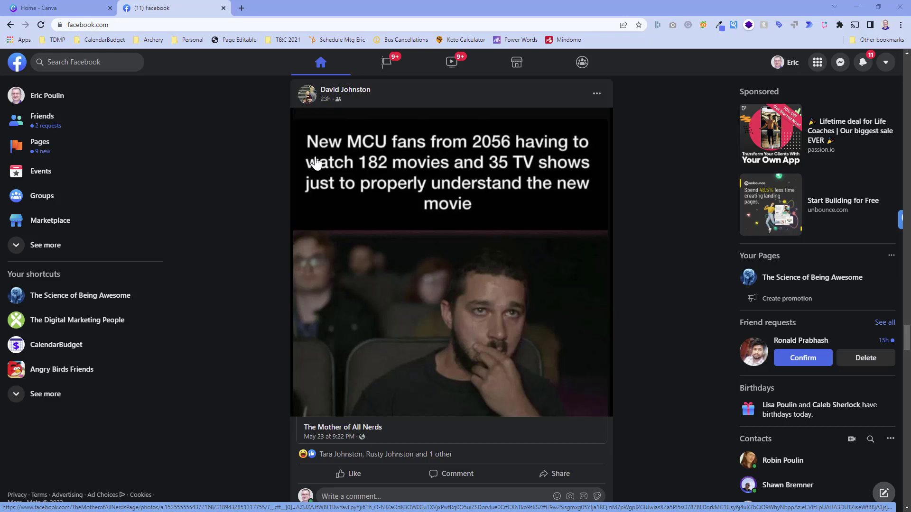
Look through the image posts in the Facebook news feed.
{"action": "scroll", "coordinate": [356, 209], "scroll_direction": "down", "scroll_amount": 8}
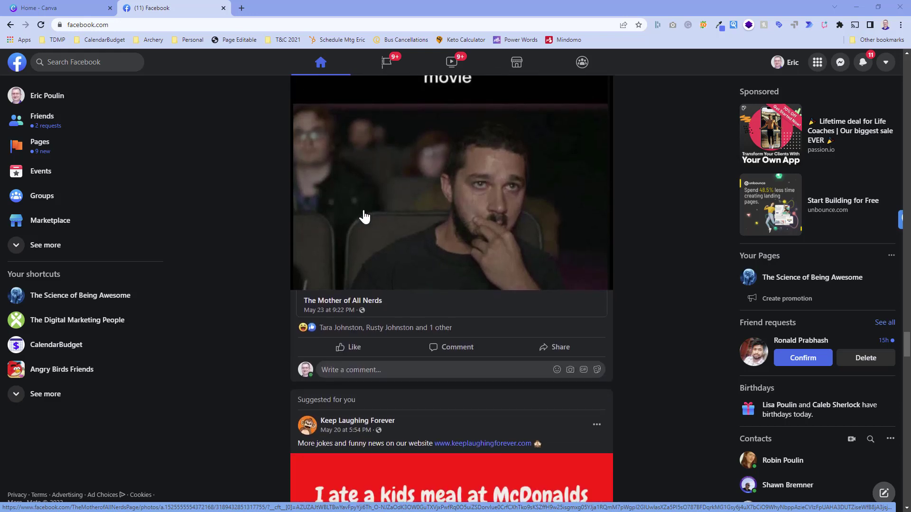
{"action": "scroll", "coordinate": [359, 248], "scroll_direction": "down", "scroll_amount": 5}
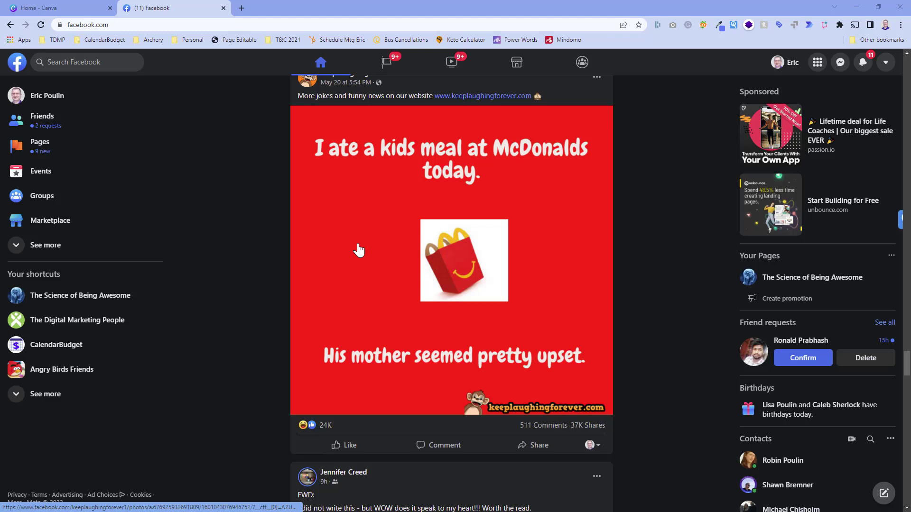
{"action": "scroll", "coordinate": [359, 250], "scroll_direction": "down", "scroll_amount": 10}
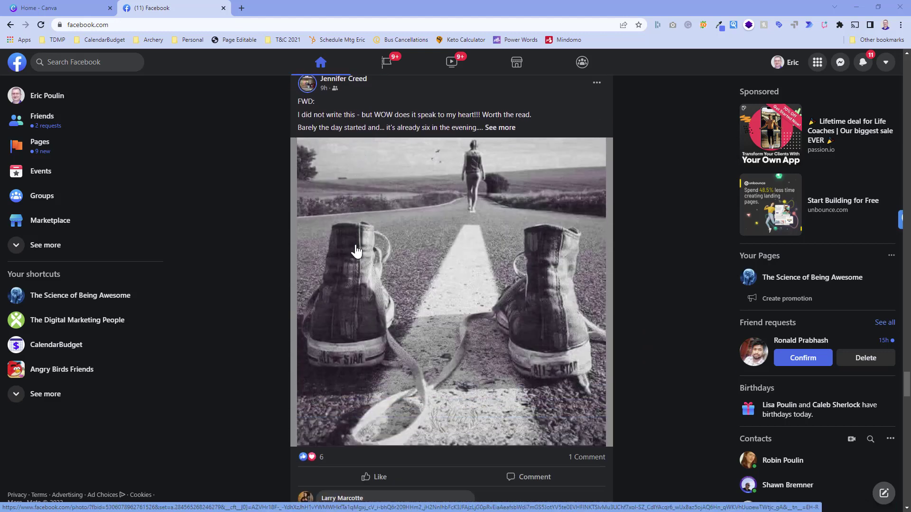
{"action": "scroll", "coordinate": [356, 252], "scroll_direction": "down", "scroll_amount": 7}
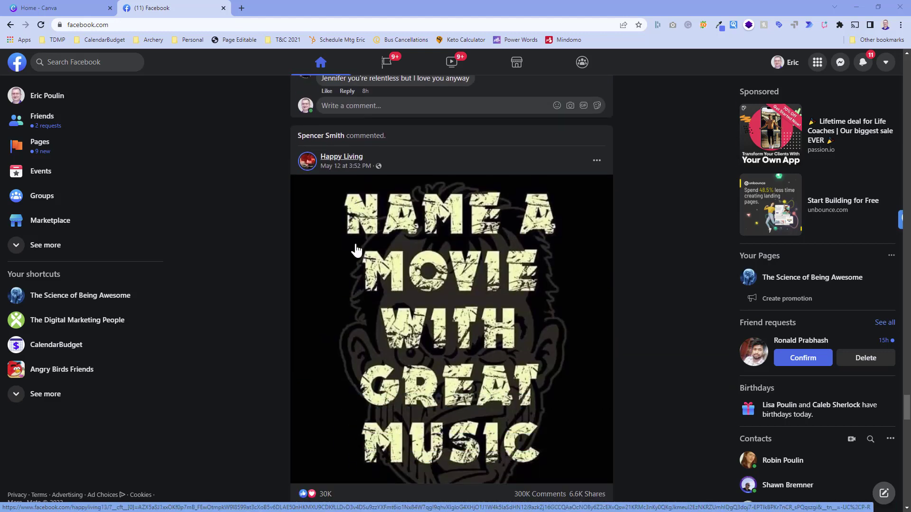
{"action": "scroll", "coordinate": [264, 294], "scroll_direction": "down", "scroll_amount": 8}
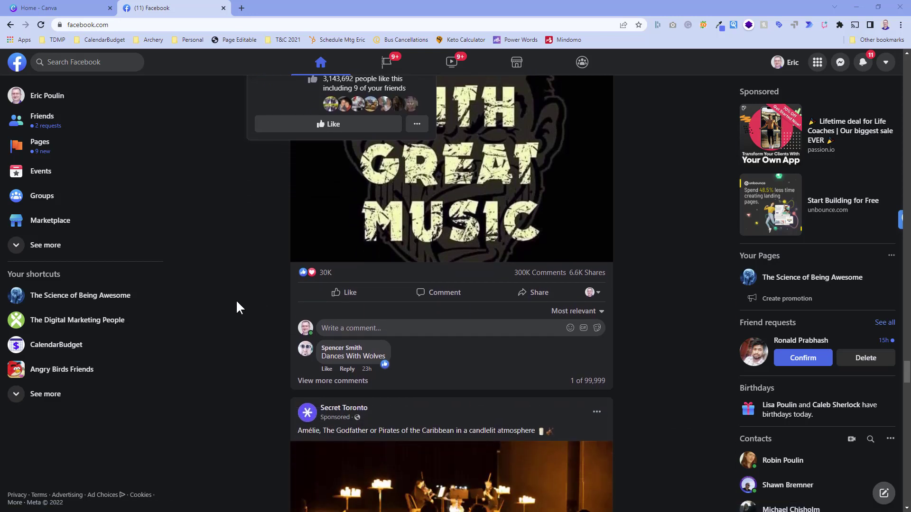
{"action": "scroll", "coordinate": [235, 309], "scroll_direction": "down", "scroll_amount": 3}
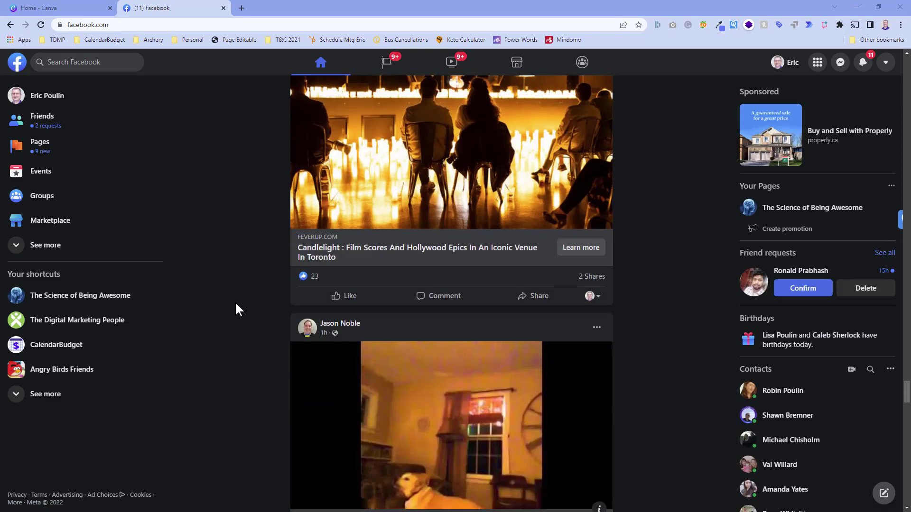
Switch to Canva and create a blank Facebook Post design, dismissing the sticker tip.
{"action": "left_click", "coordinate": [51, 9]}
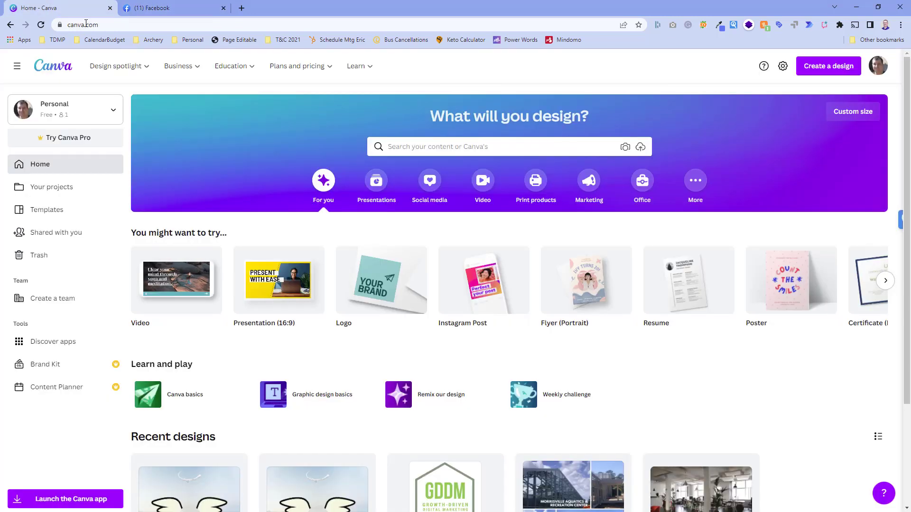
{"action": "mouse_move", "coordinate": [116, 66]}
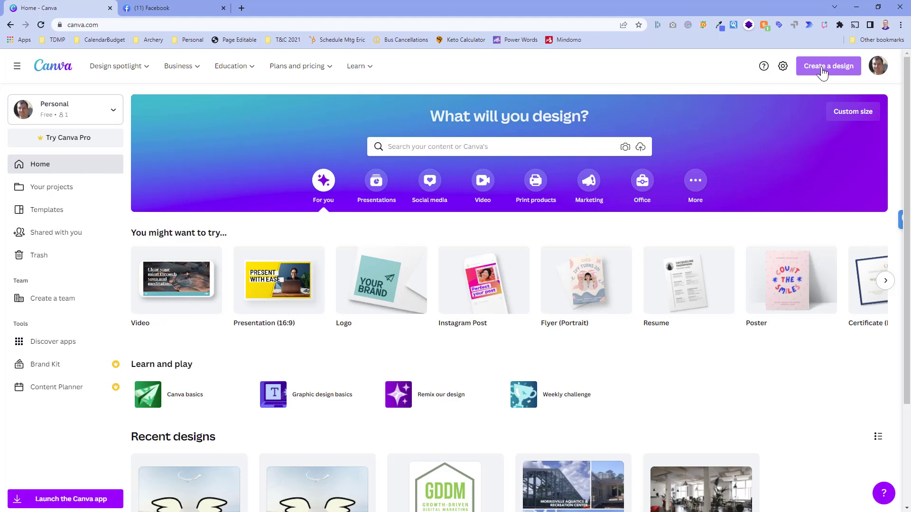
{"action": "left_click", "coordinate": [822, 71]}
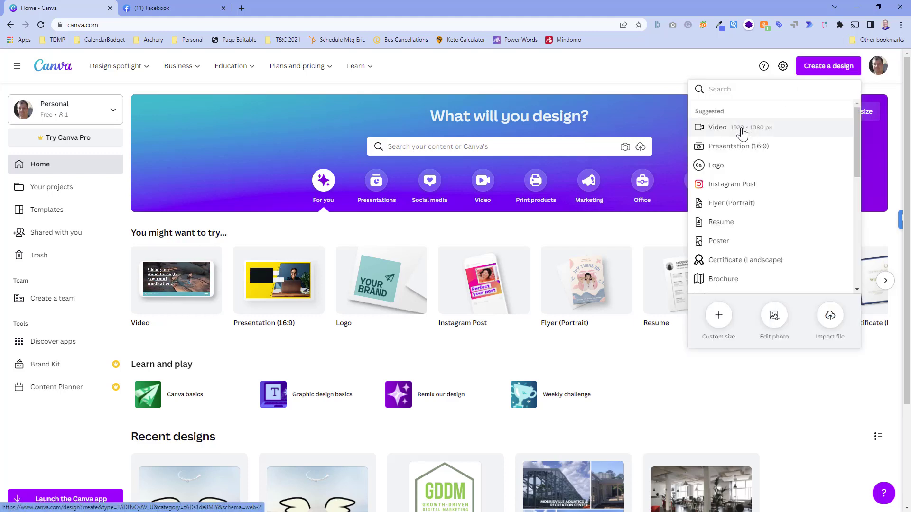
{"action": "scroll", "coordinate": [768, 223], "scroll_direction": "down", "scroll_amount": 1}
{"action": "scroll", "coordinate": [769, 223], "scroll_direction": "down", "scroll_amount": 3}
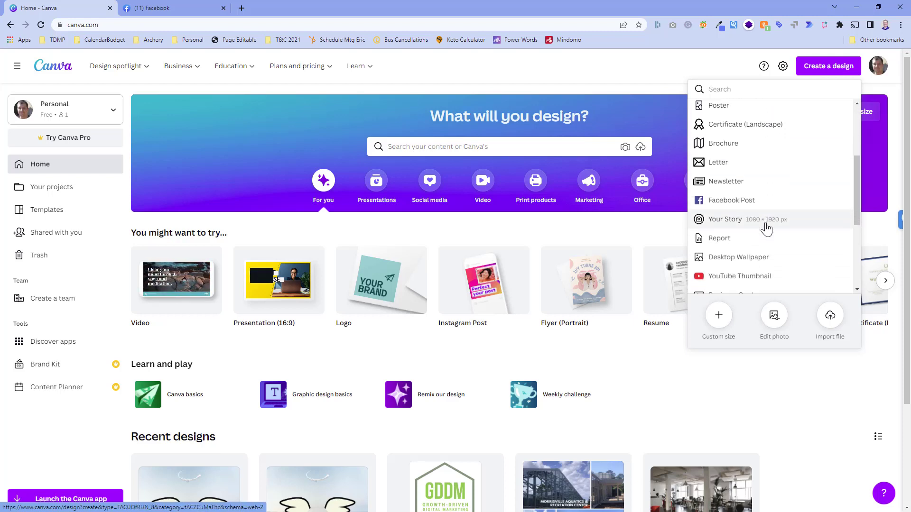
{"action": "scroll", "coordinate": [755, 204], "scroll_direction": "up", "scroll_amount": 1}
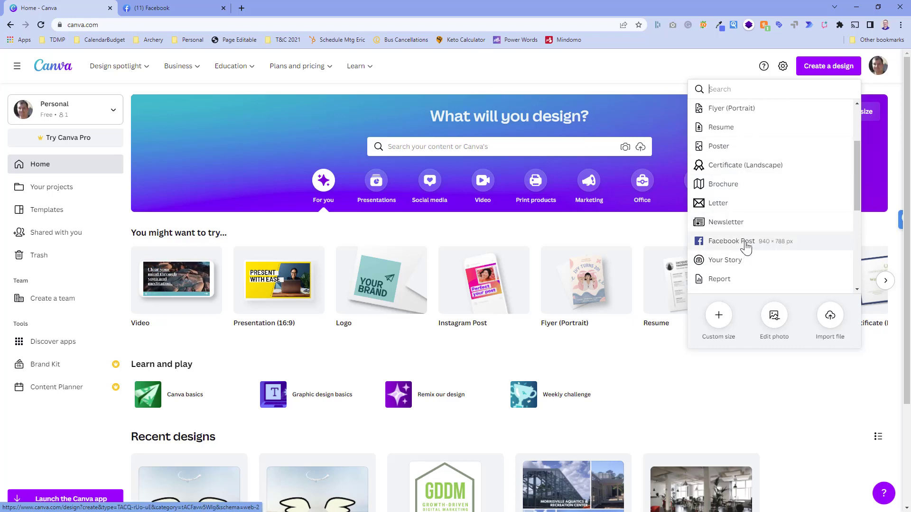
{"action": "scroll", "coordinate": [741, 185], "scroll_direction": "up", "scroll_amount": 4}
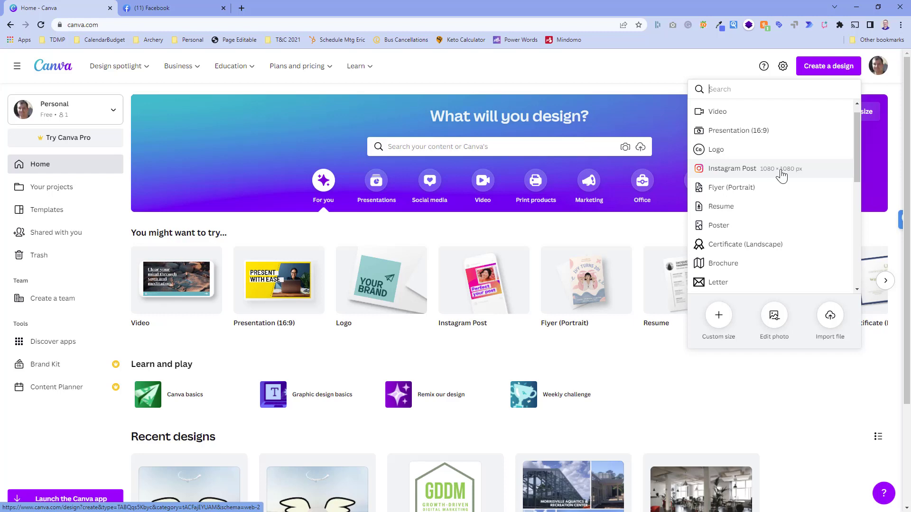
{"action": "scroll", "coordinate": [780, 209], "scroll_direction": "down", "scroll_amount": 1}
{"action": "scroll", "coordinate": [778, 214], "scroll_direction": "down", "scroll_amount": 1}
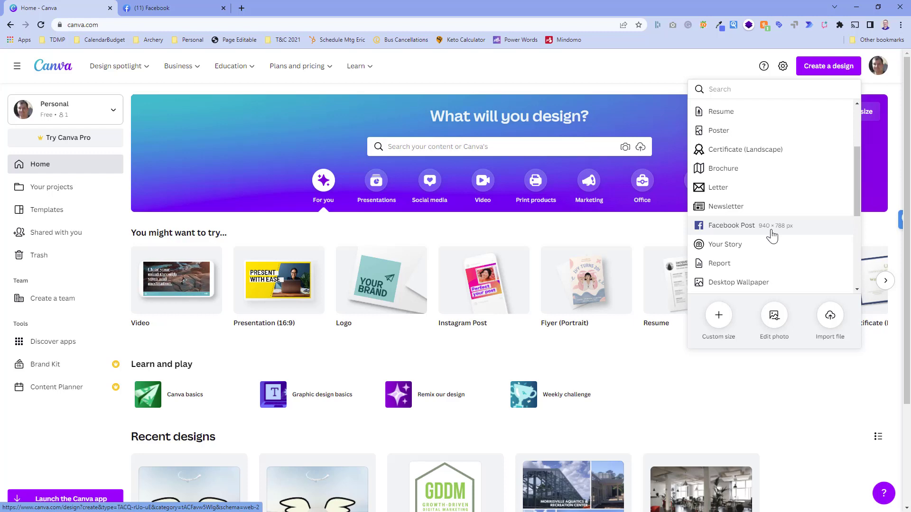
{"action": "scroll", "coordinate": [773, 241], "scroll_direction": "down", "scroll_amount": 3}
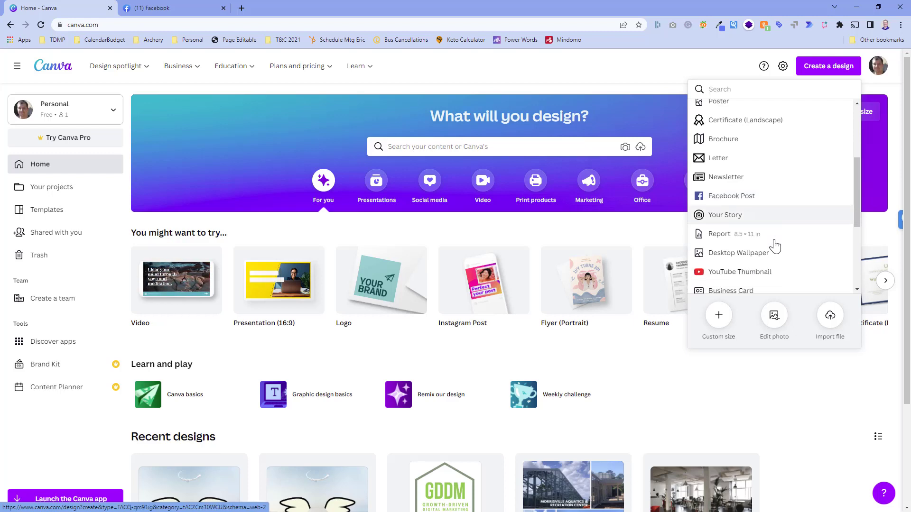
{"action": "scroll", "coordinate": [774, 246], "scroll_direction": "down", "scroll_amount": 1}
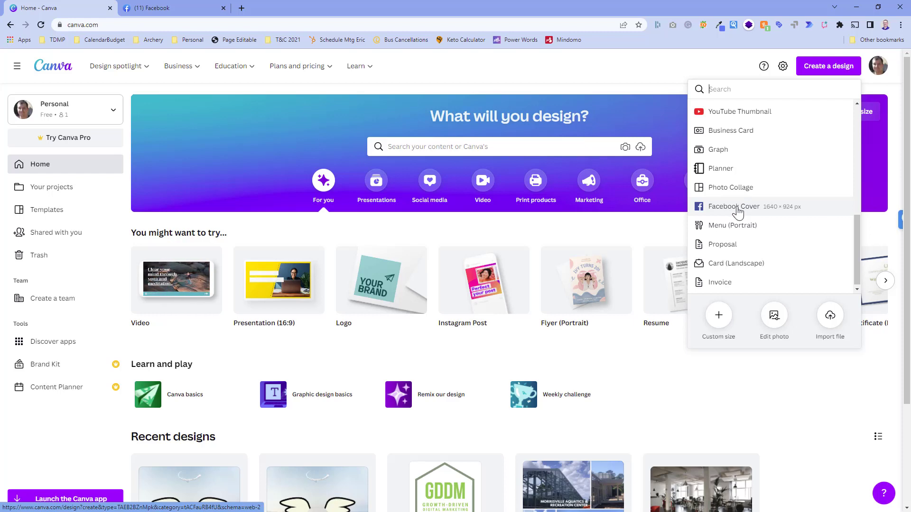
{"action": "scroll", "coordinate": [738, 212], "scroll_direction": "up", "scroll_amount": 4}
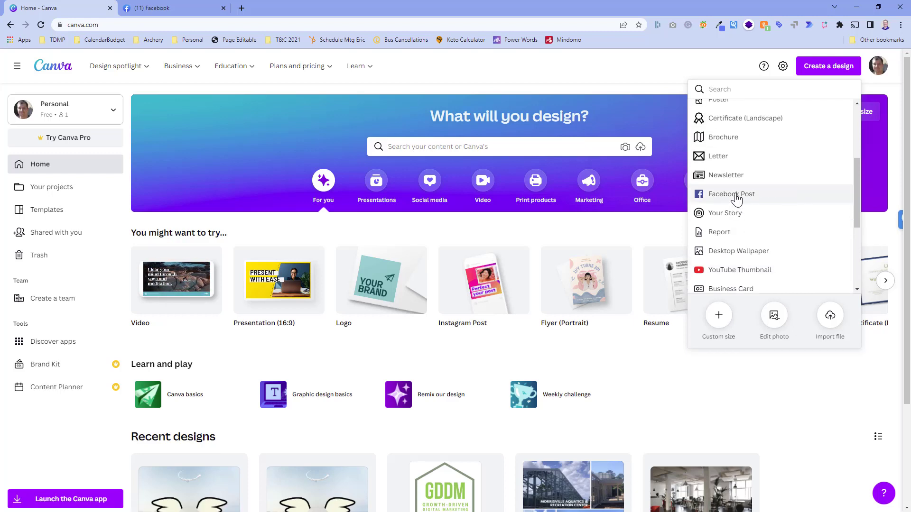
{"action": "left_click", "coordinate": [737, 199]}
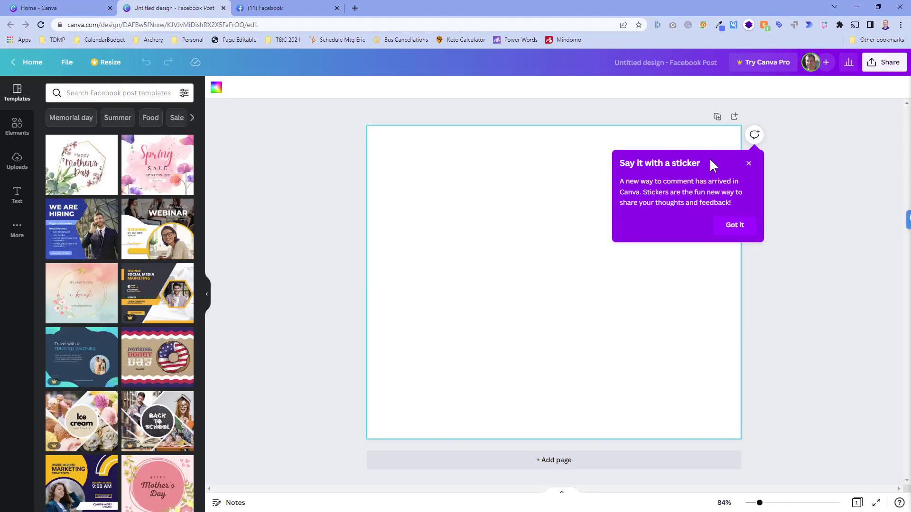
{"action": "left_click", "coordinate": [734, 225]}
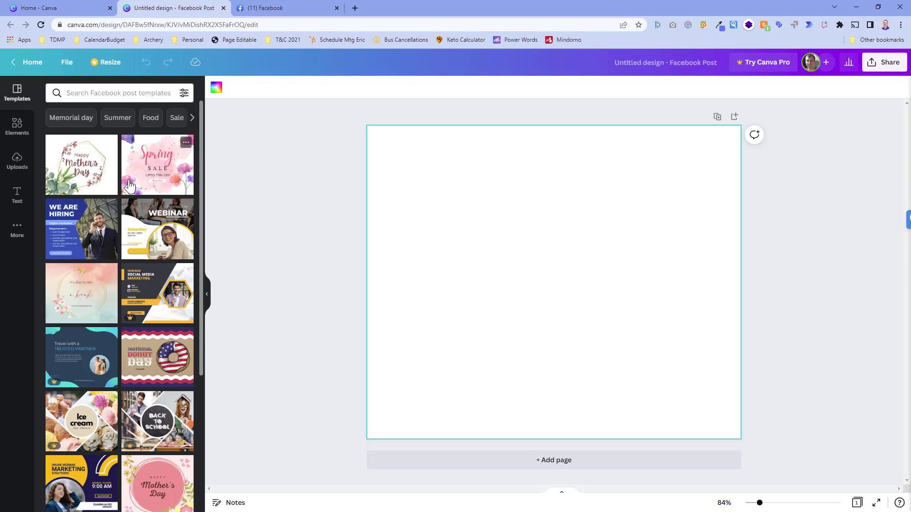
Apply the "Thank you for your support" template with purple lilacs on white wood to the blank page.
{"action": "scroll", "coordinate": [83, 245], "scroll_direction": "down", "scroll_amount": 2}
{"action": "scroll", "coordinate": [83, 247], "scroll_direction": "down", "scroll_amount": 6}
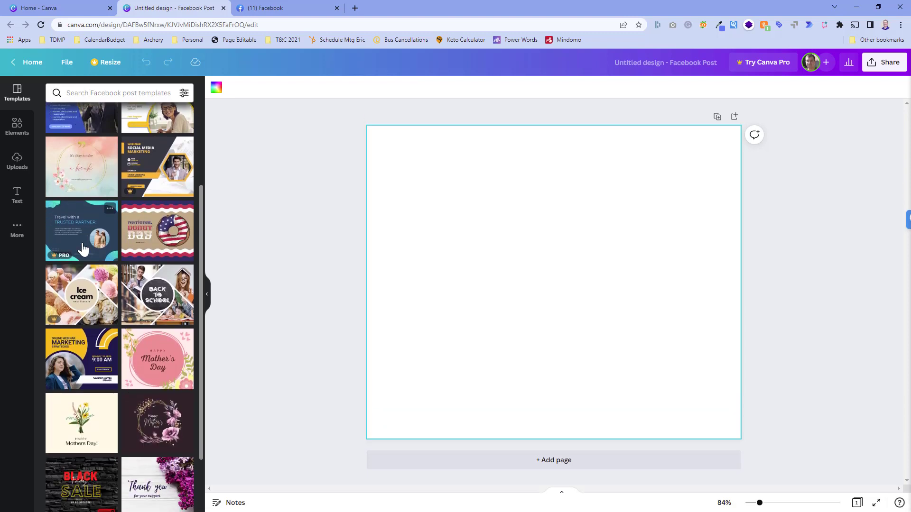
{"action": "scroll", "coordinate": [83, 248], "scroll_direction": "down", "scroll_amount": 1}
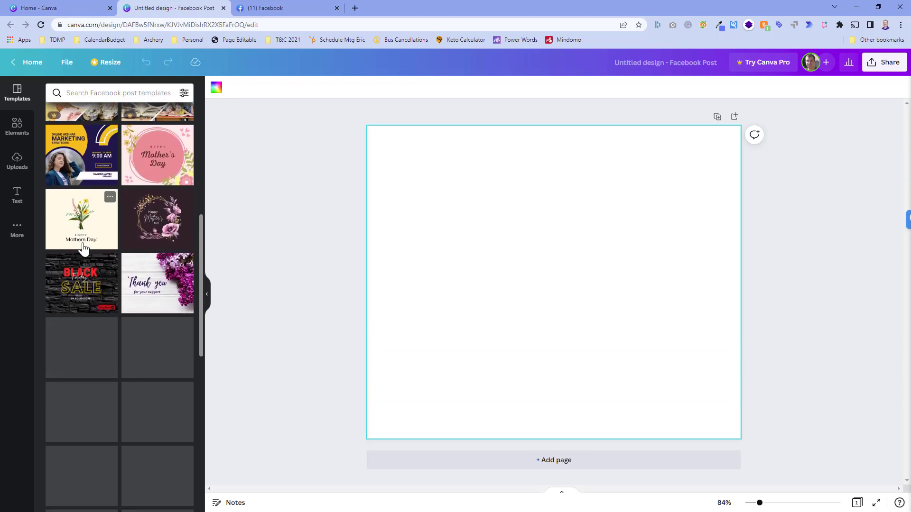
{"action": "scroll", "coordinate": [83, 247], "scroll_direction": "down", "scroll_amount": 3}
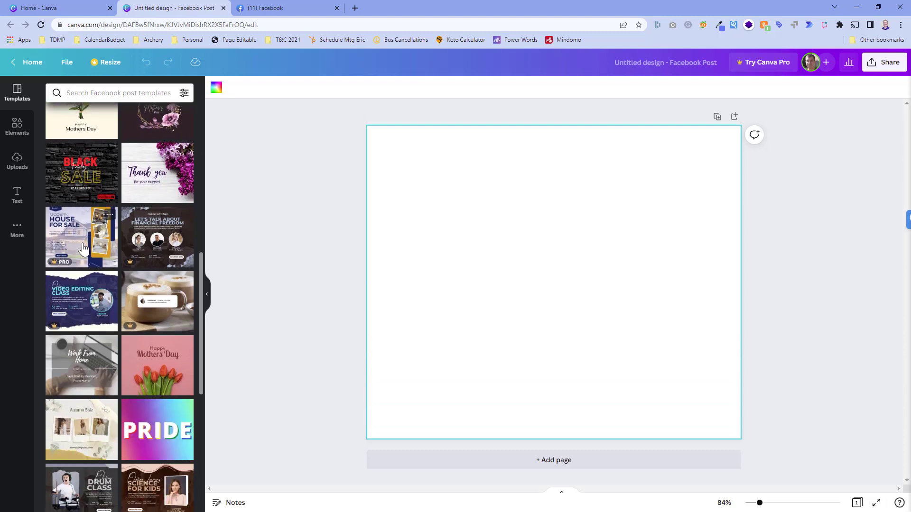
{"action": "left_click", "coordinate": [155, 181]}
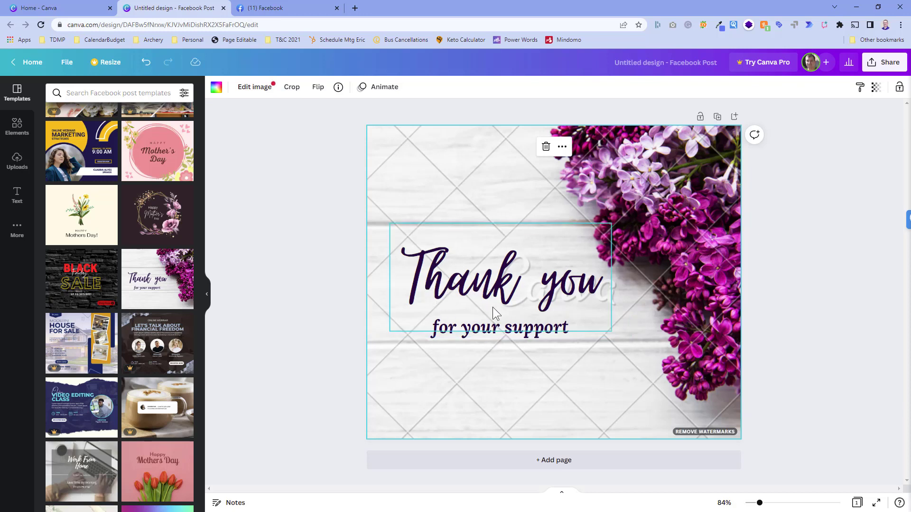
Replace the "Thank you" headline with "Change Me" and move it to the upper edge of the design.
{"action": "left_click", "coordinate": [495, 280]}
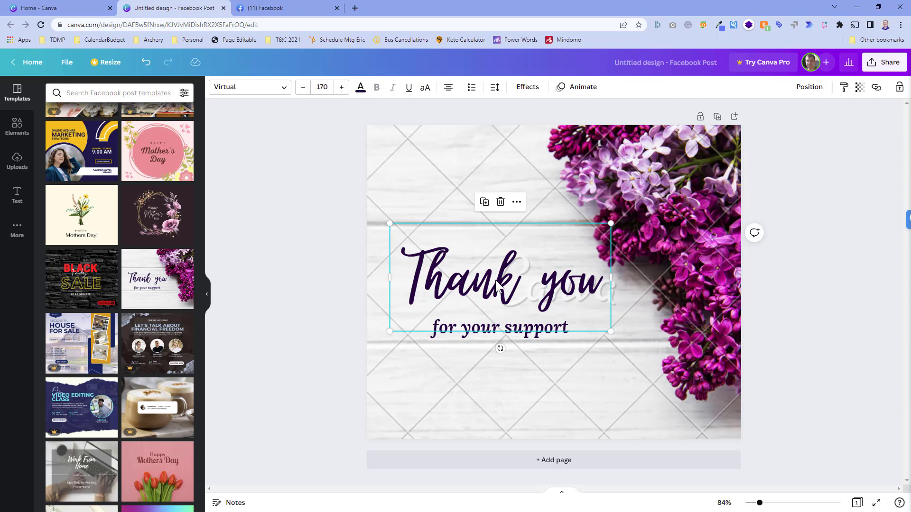
{"action": "double_click", "coordinate": [496, 280]}
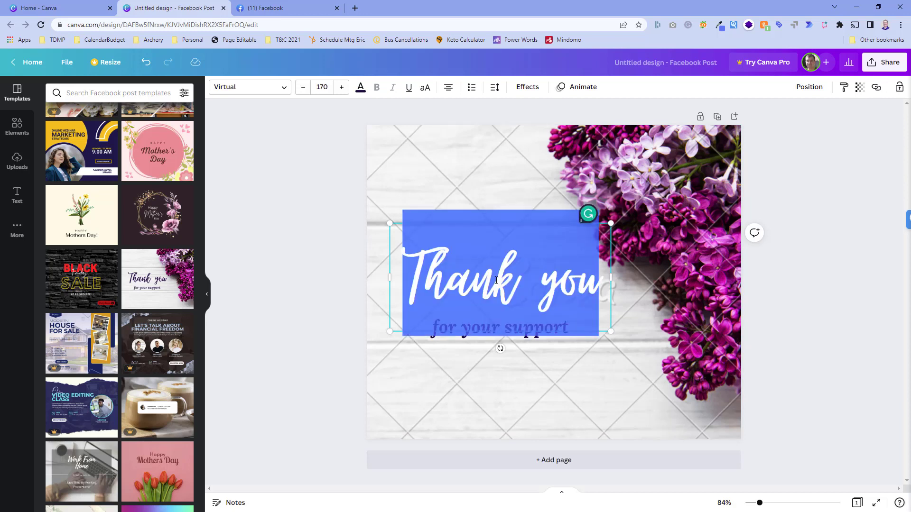
{"action": "type", "text": "Change Me"}
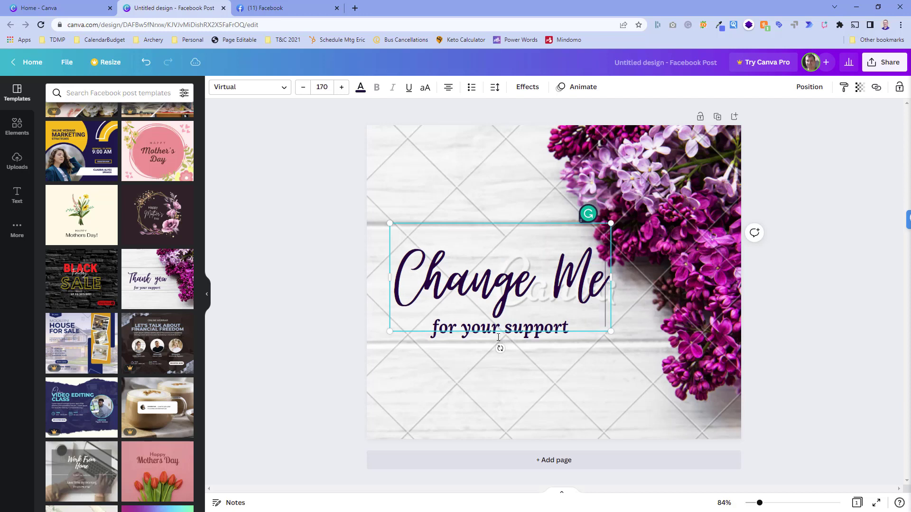
{"action": "left_click", "coordinate": [340, 312]}
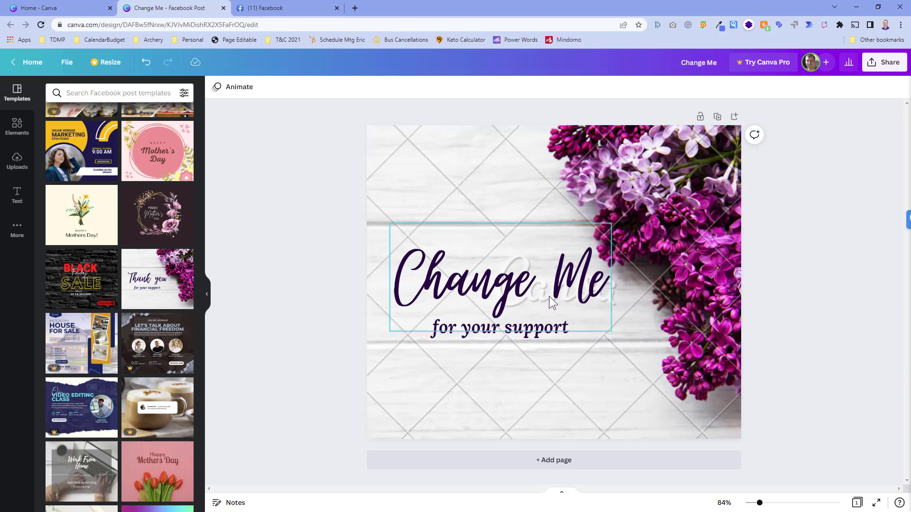
{"action": "left_click_drag", "start_coordinate": [524, 284], "coordinate": [506, 186]}
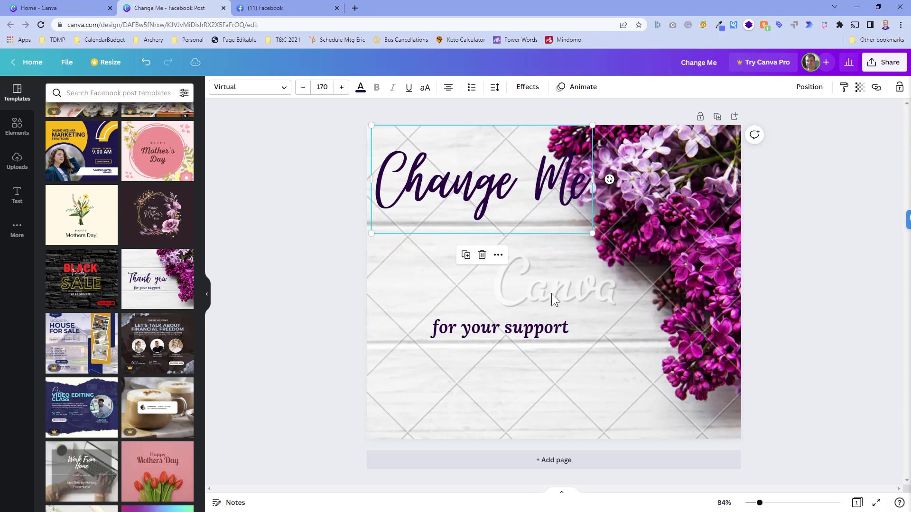
Try the cream Mother's Day template with the bouquet, and replace it with the pink "Happy Mothers Day" tulip template.
{"action": "left_click", "coordinate": [76, 209]}
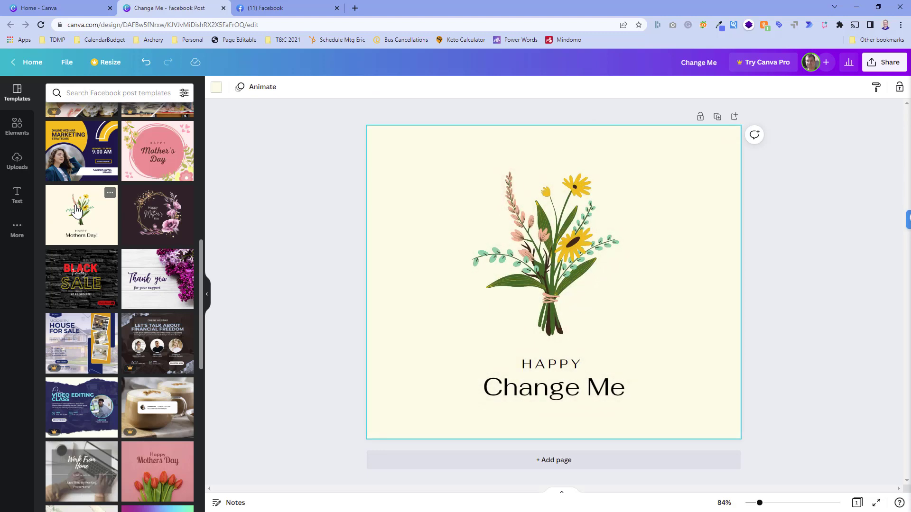
{"action": "scroll", "coordinate": [144, 369], "scroll_direction": "down", "scroll_amount": 2}
{"action": "scroll", "coordinate": [145, 377], "scroll_direction": "down", "scroll_amount": 1}
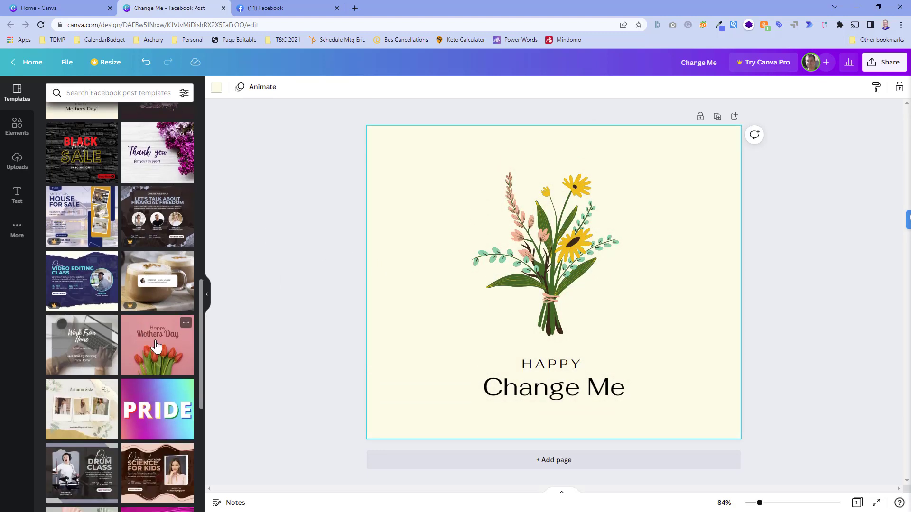
{"action": "left_click", "coordinate": [156, 342]}
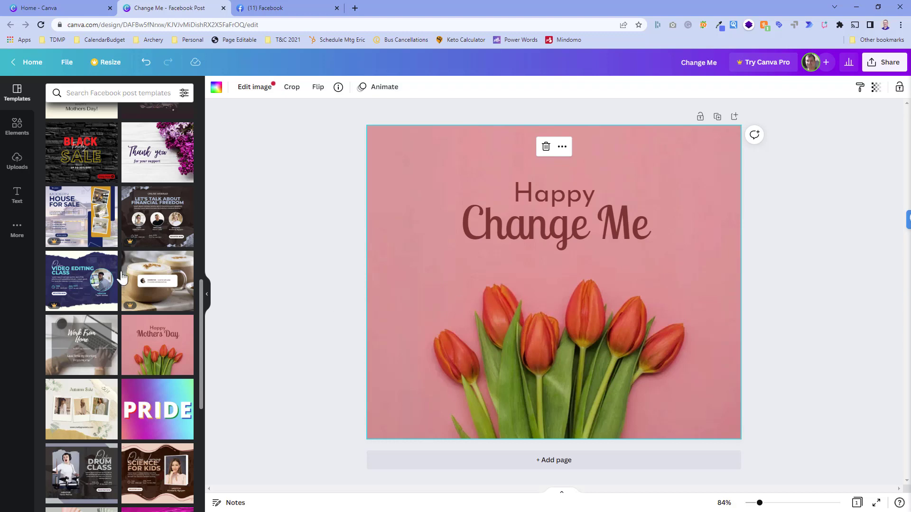
Search the Facebook post templates for "easter" and look through the matching designs.
{"action": "left_click", "coordinate": [109, 93]}
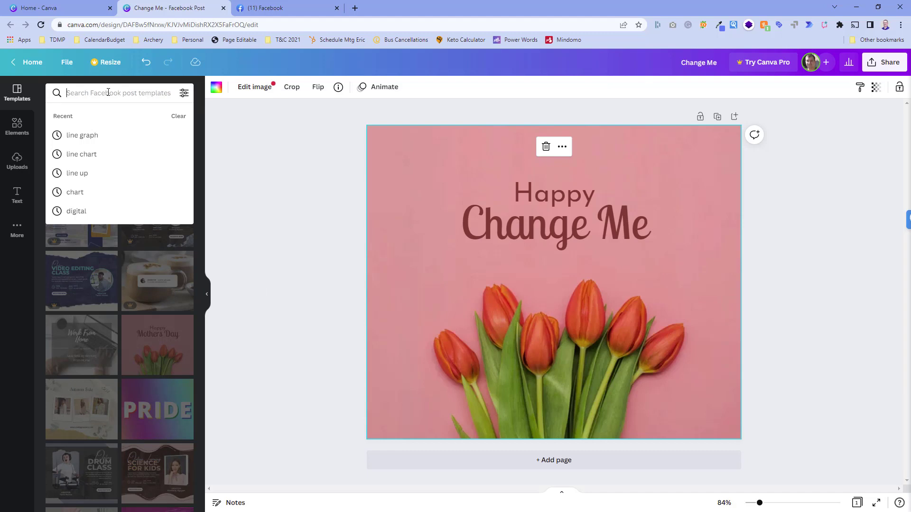
{"action": "type", "text": "easter"}
{"action": "key", "text": "Return"}
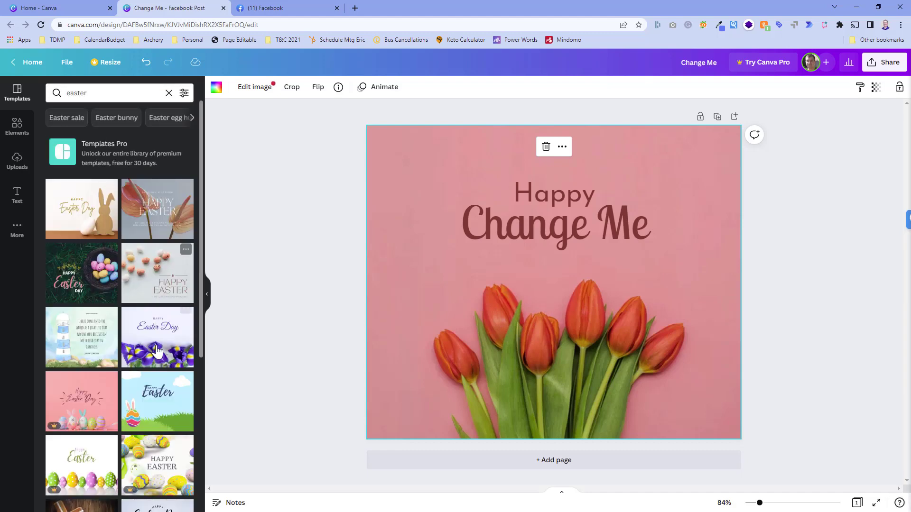
{"action": "scroll", "coordinate": [135, 365], "scroll_direction": "down", "scroll_amount": 2}
{"action": "scroll", "coordinate": [134, 366], "scroll_direction": "down", "scroll_amount": 5}
{"action": "scroll", "coordinate": [105, 285], "scroll_direction": "up", "scroll_amount": 5}
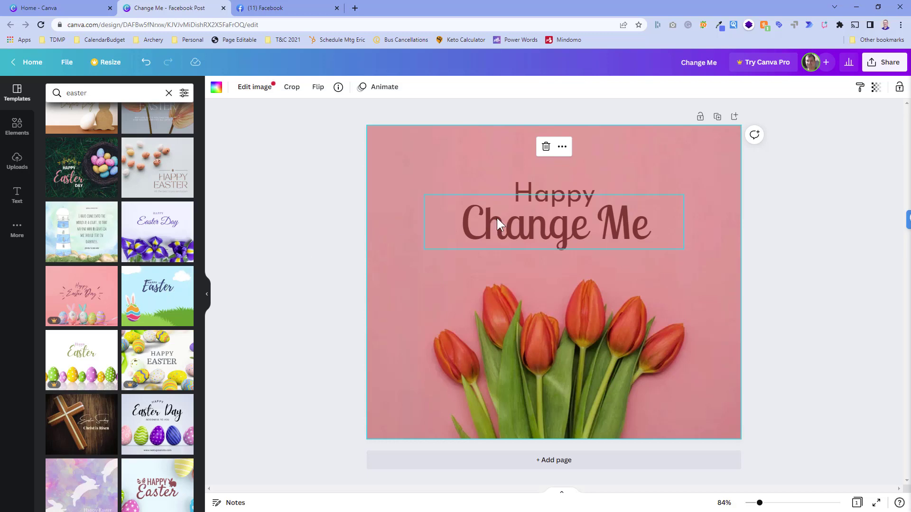
Upload the blue-lit picture of the woman at the float tank from the computer to the media library.
{"action": "left_click", "coordinate": [18, 167]}
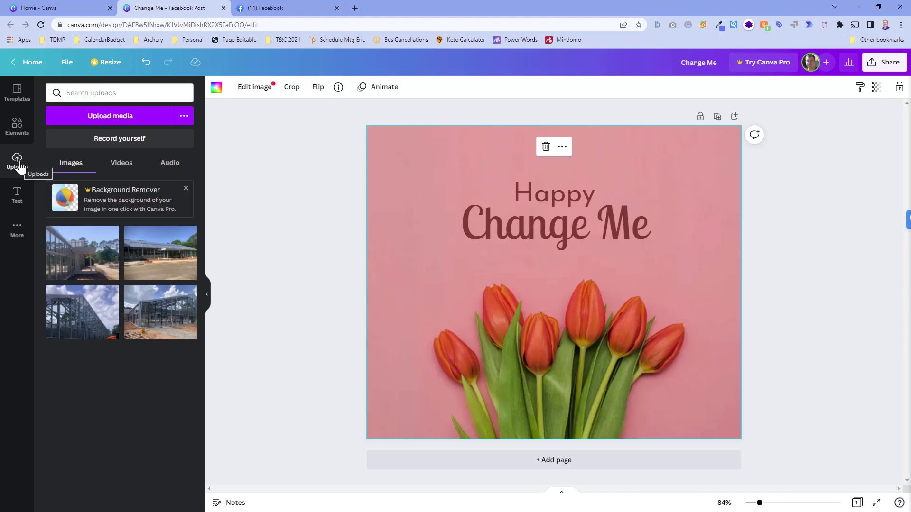
{"action": "left_click", "coordinate": [109, 116]}
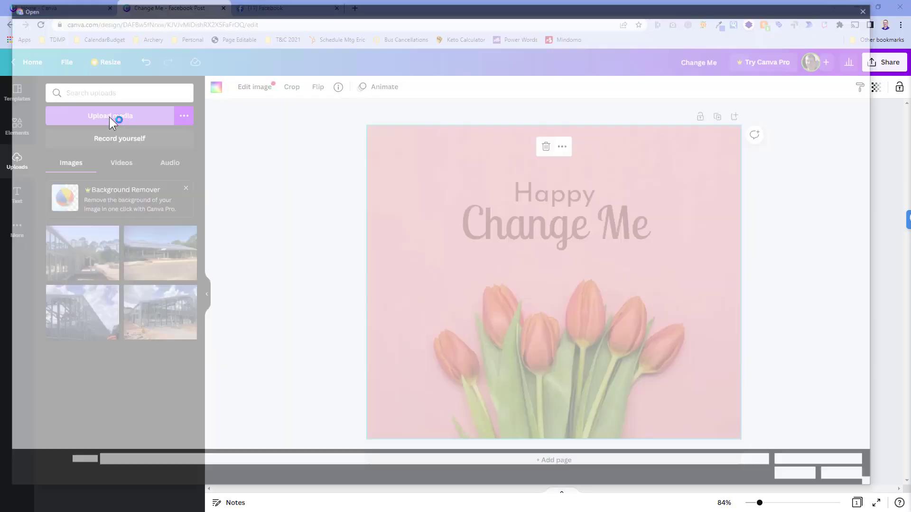
{"action": "double_click", "coordinate": [255, 120]}
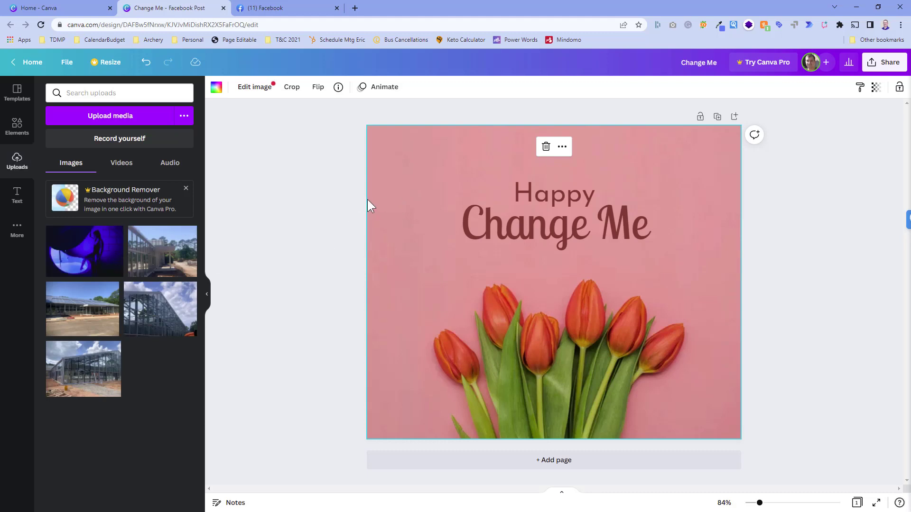
Delete the tulip background and both text lines, "Happy" and "Change Me", to clear the page.
{"action": "key", "text": "Delete"}
{"action": "left_click", "coordinate": [552, 205]}
{"action": "key", "text": "Delete"}
{"action": "left_click", "coordinate": [551, 223]}
{"action": "key", "text": "Delete"}
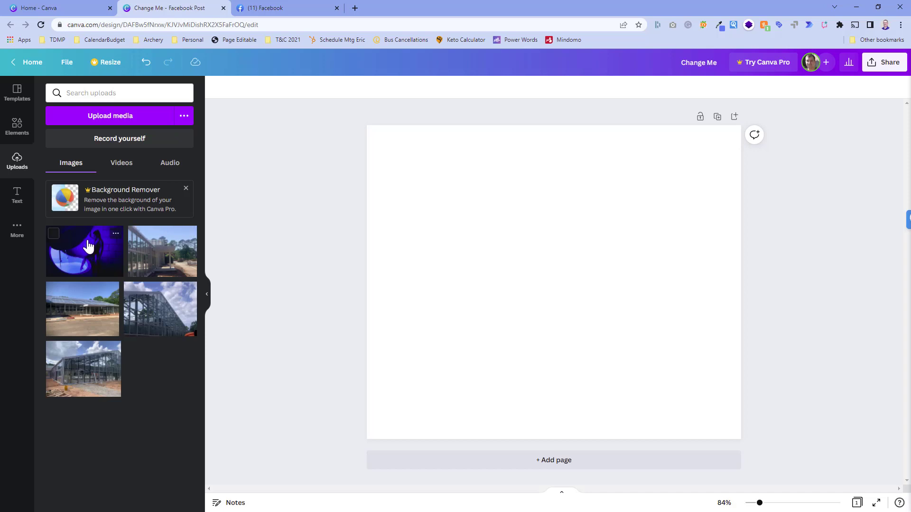
Place the uploaded float tank picture on the blank page and enlarge and position it until it covers the whole page.
{"action": "left_click_drag", "start_coordinate": [90, 259], "coordinate": [477, 209]}
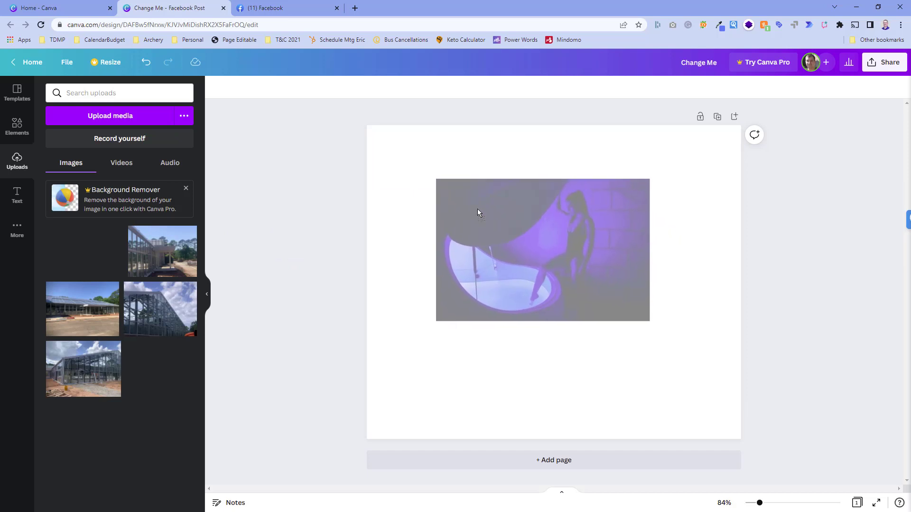
{"action": "left_click_drag", "start_coordinate": [520, 221], "coordinate": [454, 172]}
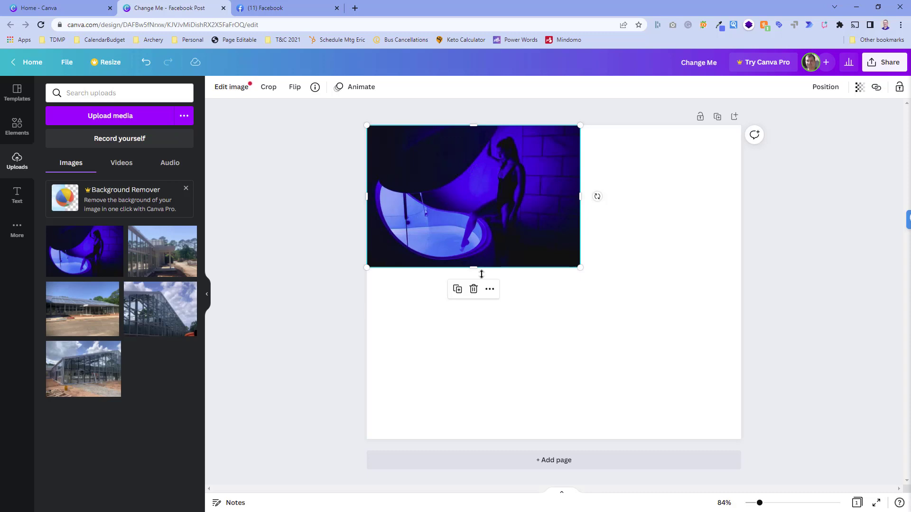
{"action": "left_click_drag", "start_coordinate": [579, 268], "coordinate": [726, 397]}
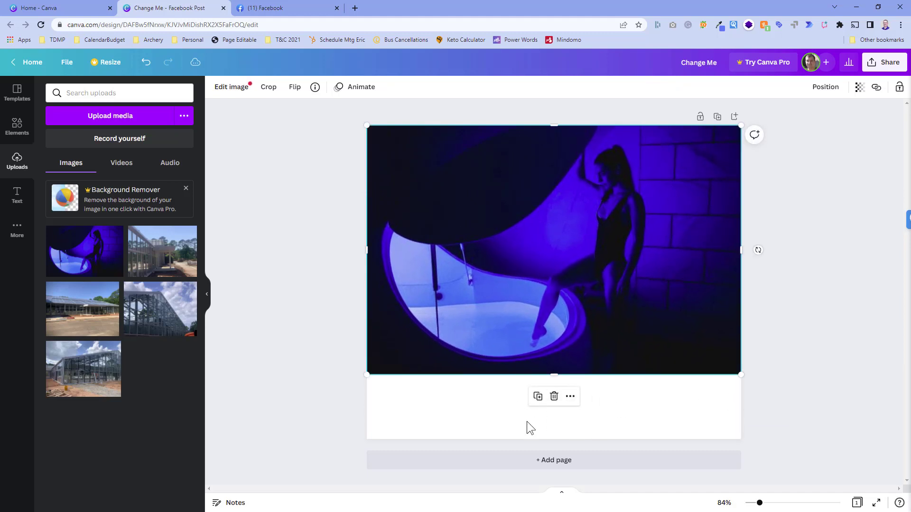
{"action": "left_click_drag", "start_coordinate": [484, 312], "coordinate": [486, 362]}
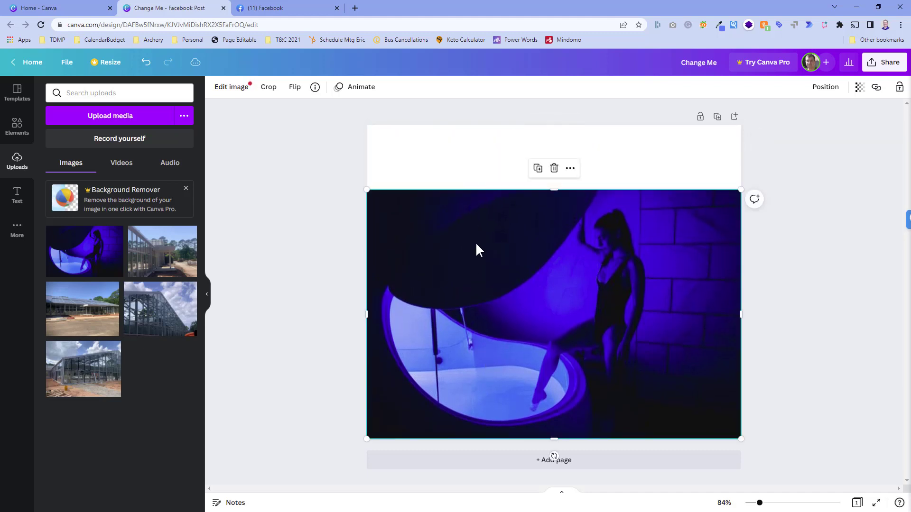
{"action": "left_click_drag", "start_coordinate": [367, 187], "coordinate": [291, 92]}
{"action": "left_click_drag", "start_coordinate": [426, 192], "coordinate": [506, 189]}
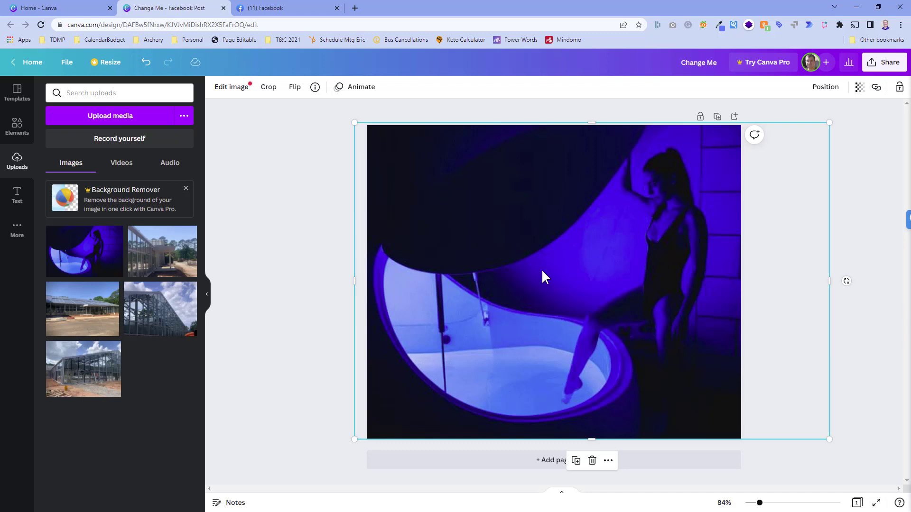
{"action": "left_click", "coordinate": [263, 191]}
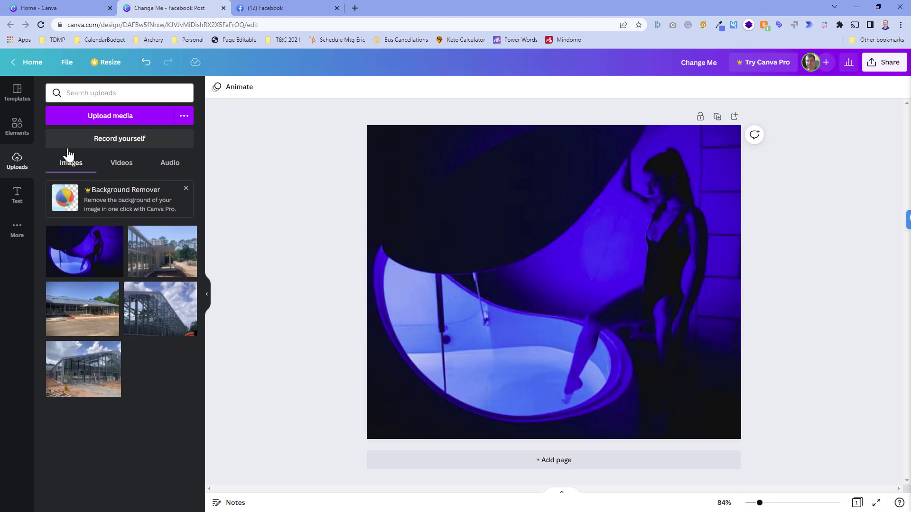
Look through the available design elements, from graphics and stickers to audio, charts, tables and frames.
{"action": "left_click", "coordinate": [17, 126]}
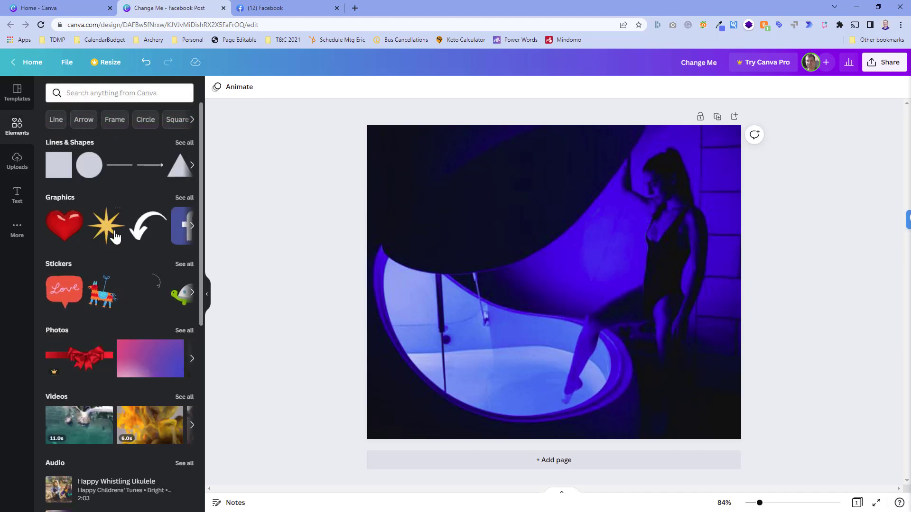
{"action": "scroll", "coordinate": [116, 261], "scroll_direction": "down", "scroll_amount": 5}
{"action": "scroll", "coordinate": [115, 274], "scroll_direction": "down", "scroll_amount": 1}
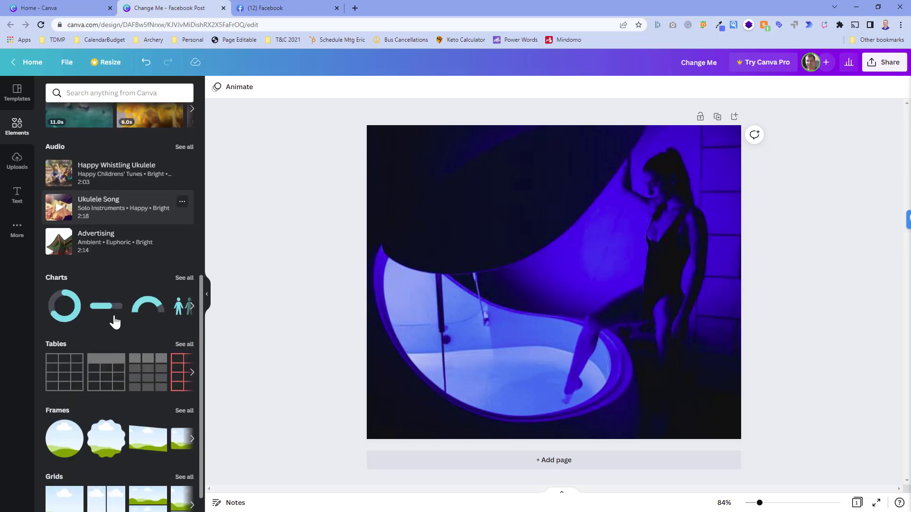
{"action": "scroll", "coordinate": [96, 363], "scroll_direction": "up", "scroll_amount": 2}
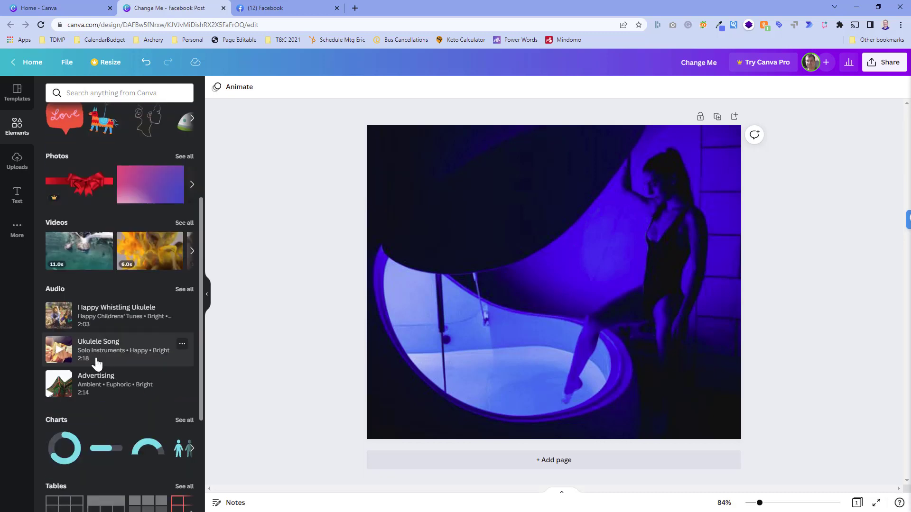
{"action": "scroll", "coordinate": [95, 366], "scroll_direction": "down", "scroll_amount": 3}
{"action": "scroll", "coordinate": [93, 351], "scroll_direction": "up", "scroll_amount": 1}
{"action": "scroll", "coordinate": [93, 341], "scroll_direction": "up", "scroll_amount": 5}
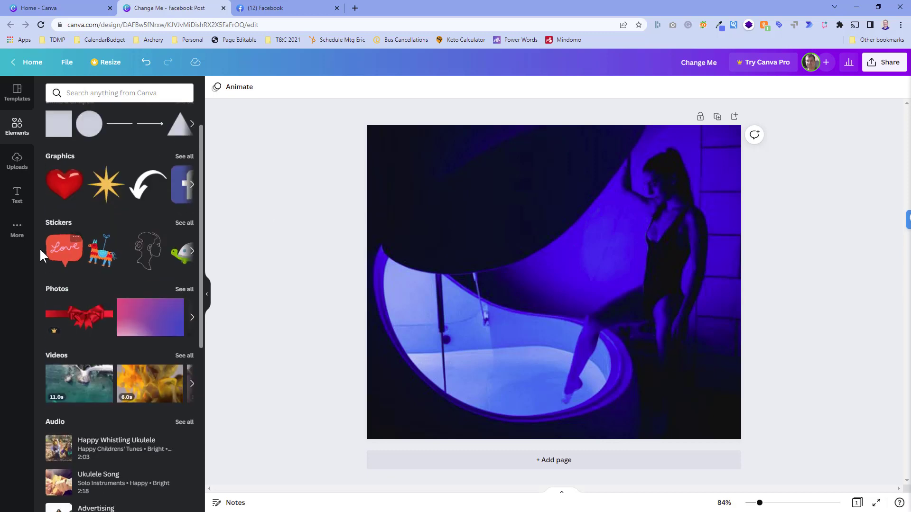
Add a heading reading "Its Float Time" to the page.
{"action": "left_click", "coordinate": [20, 197]}
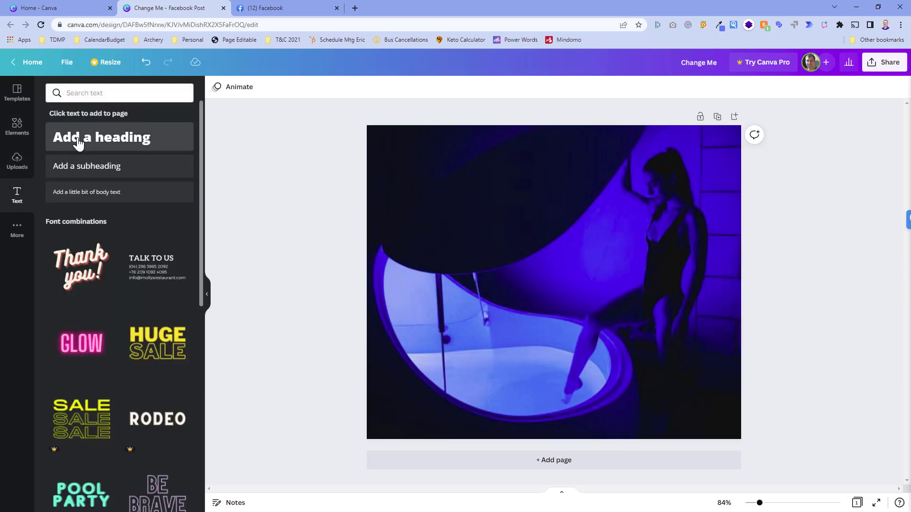
{"action": "scroll", "coordinate": [118, 382], "scroll_direction": "down", "scroll_amount": 5}
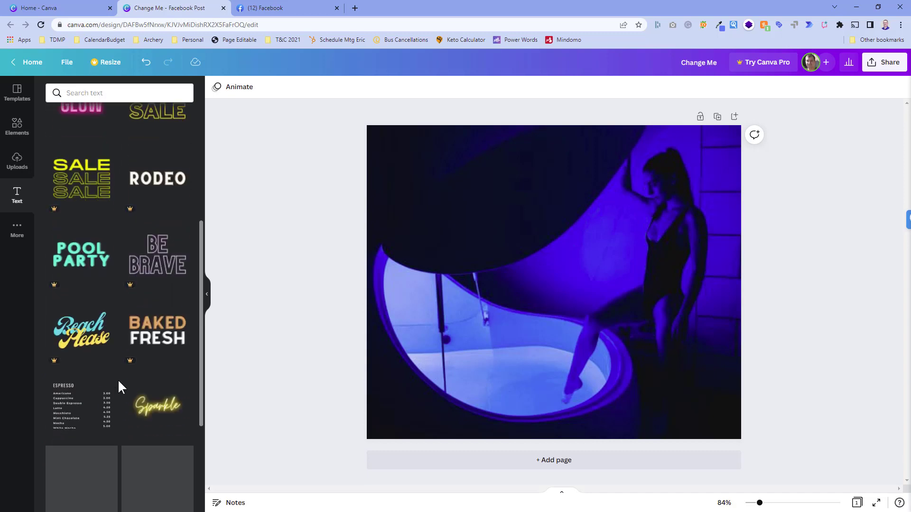
{"action": "scroll", "coordinate": [117, 383], "scroll_direction": "down", "scroll_amount": 2}
{"action": "scroll", "coordinate": [118, 380], "scroll_direction": "up", "scroll_amount": 7}
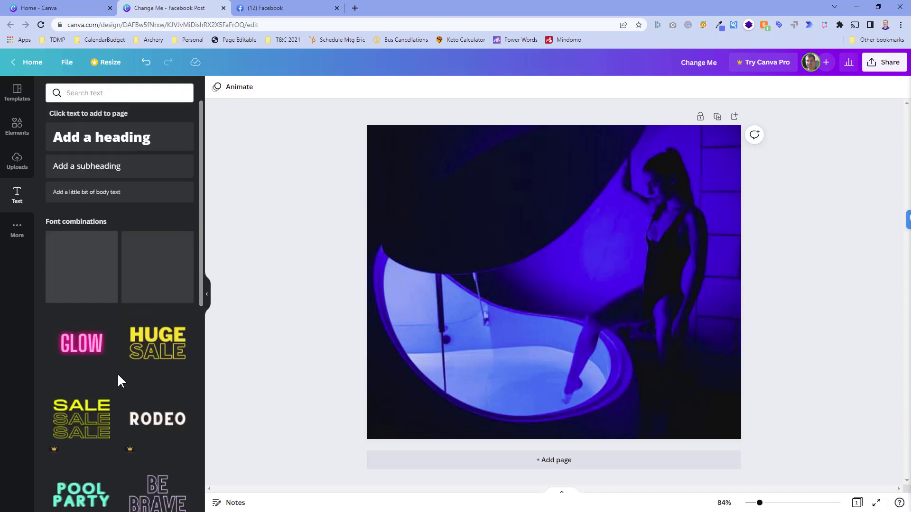
{"action": "left_click", "coordinate": [83, 141]}
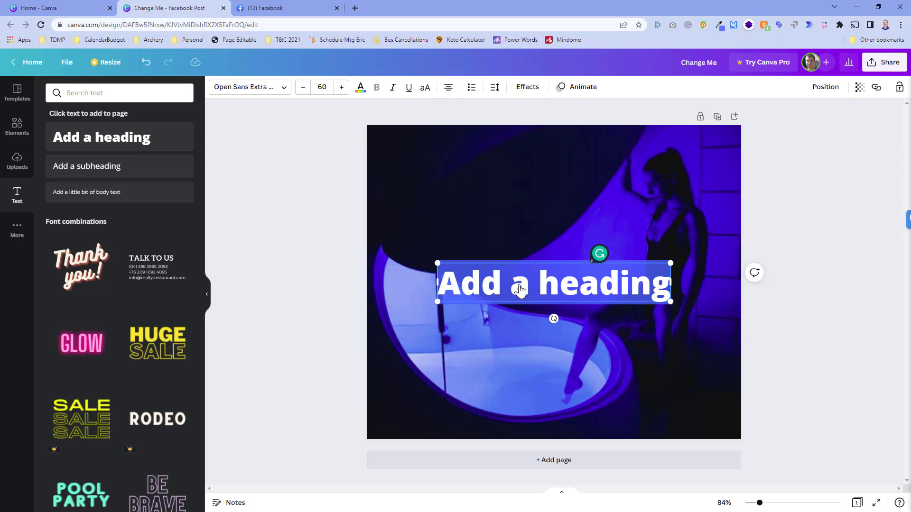
{"action": "type", "text": "Its"}
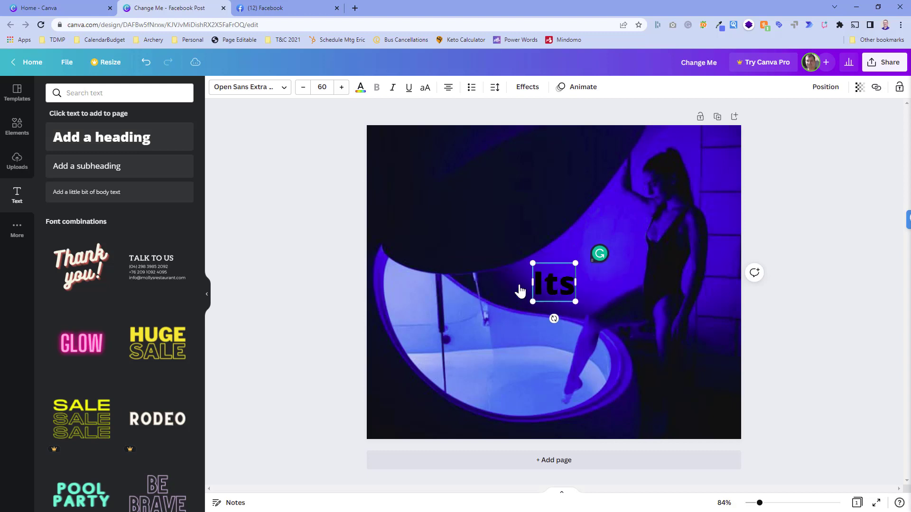
{"action": "type", "text": " Float"}
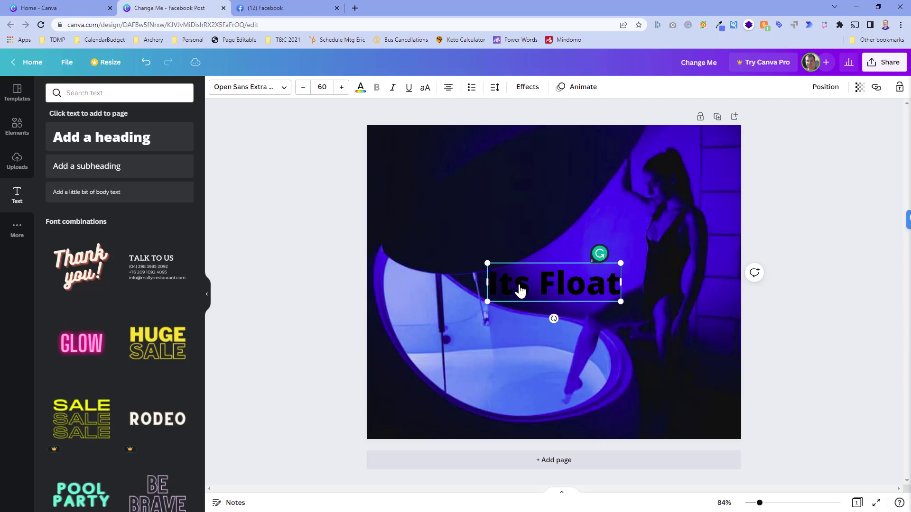
{"action": "type", "text": " Time"}
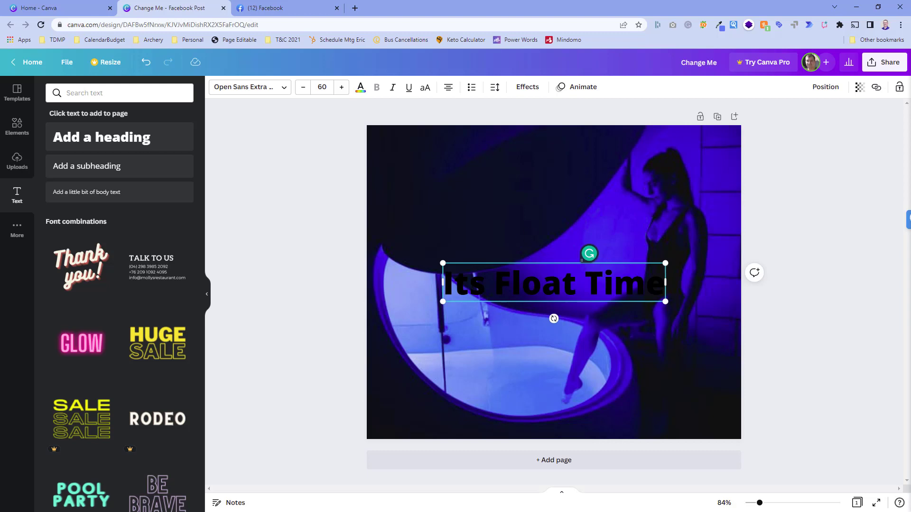
Color the "Its Float Time" heading white and move it to the upper-left area of the picture.
{"action": "triple_click", "coordinate": [518, 279]}
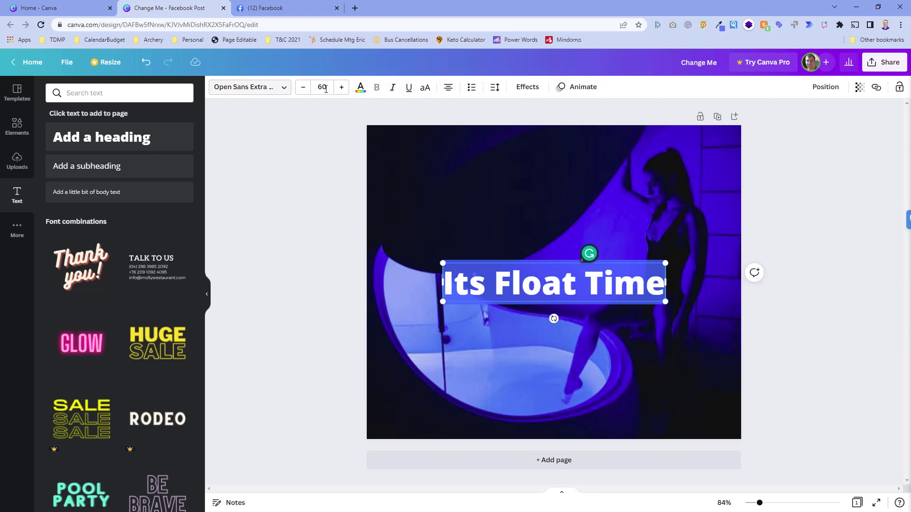
{"action": "left_click", "coordinate": [361, 88]}
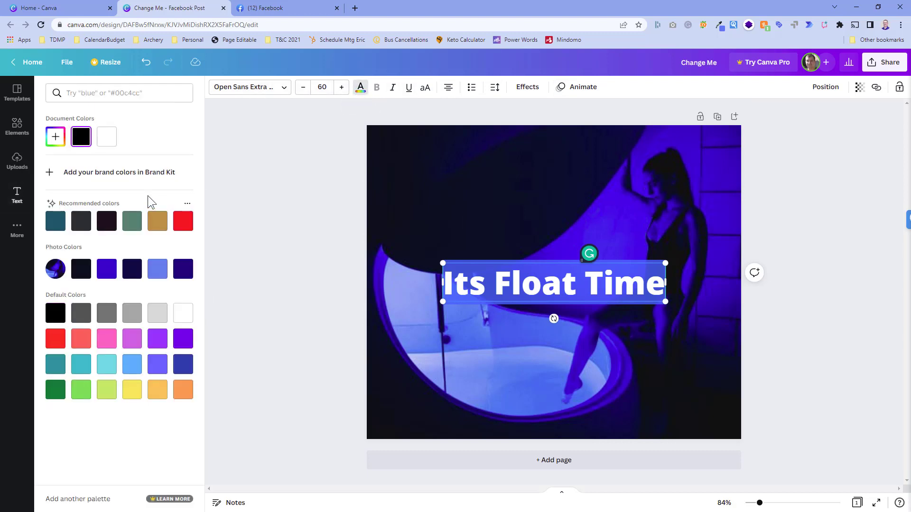
{"action": "left_click", "coordinate": [107, 137]}
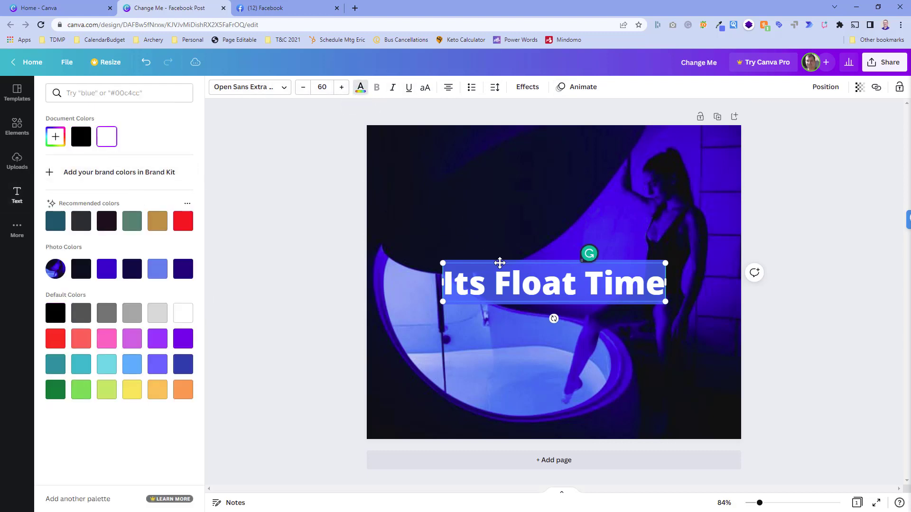
{"action": "left_click_drag", "start_coordinate": [498, 266], "coordinate": [436, 142]}
{"action": "left_click", "coordinate": [337, 220]}
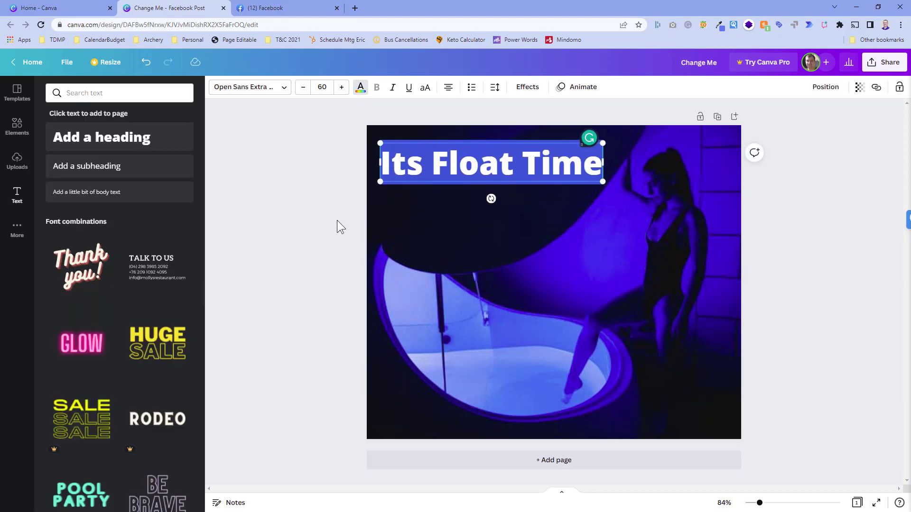
{"action": "left_click", "coordinate": [310, 229]}
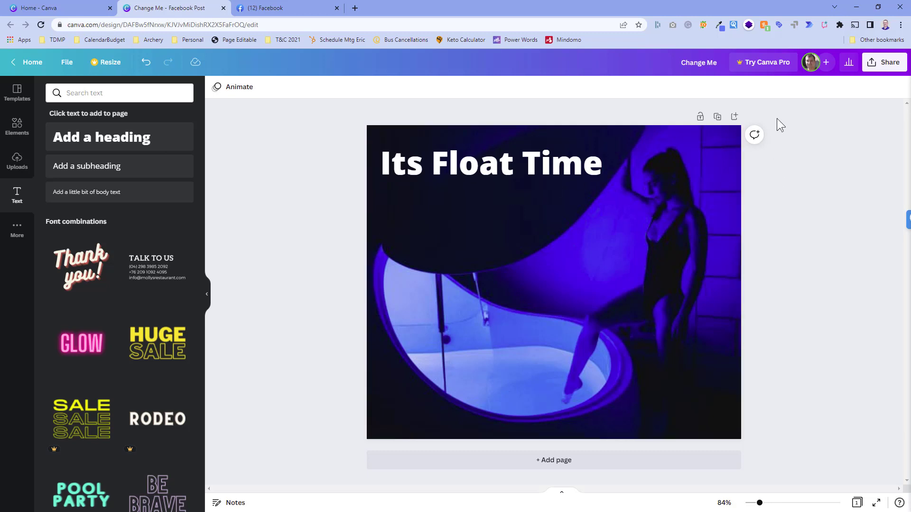
Download the finished design as a PNG file.
{"action": "left_click", "coordinate": [884, 69]}
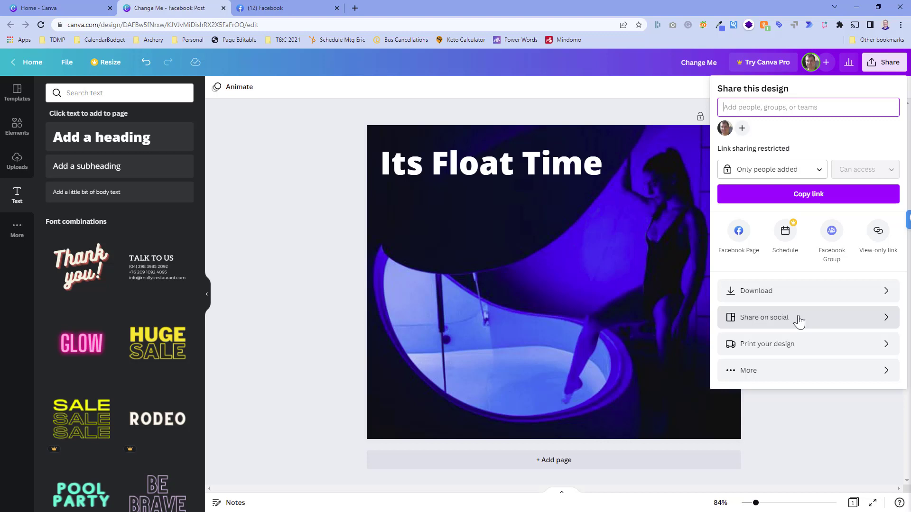
{"action": "left_click", "coordinate": [786, 294]}
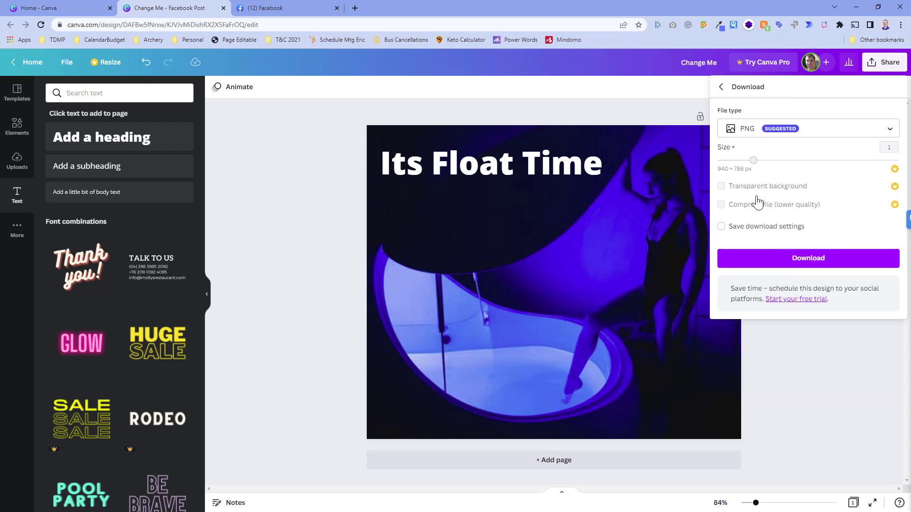
{"action": "left_click", "coordinate": [773, 130]}
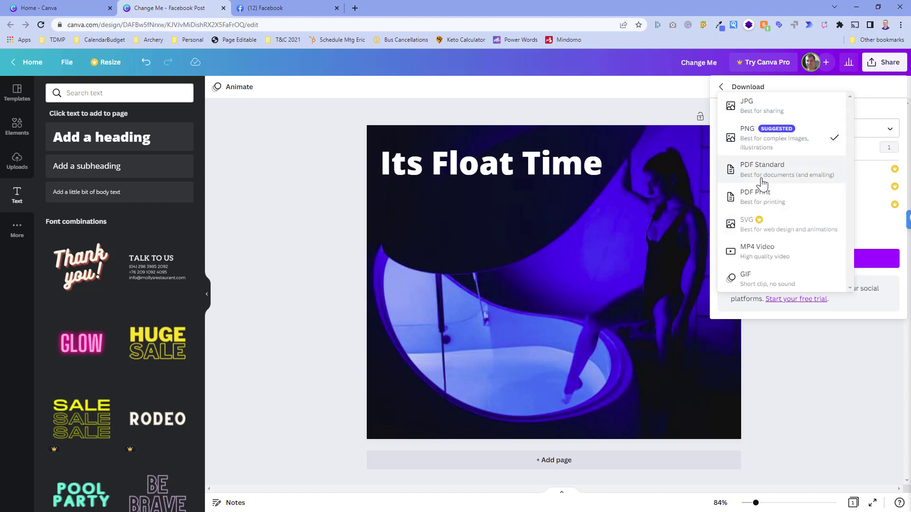
{"action": "left_click", "coordinate": [812, 143]}
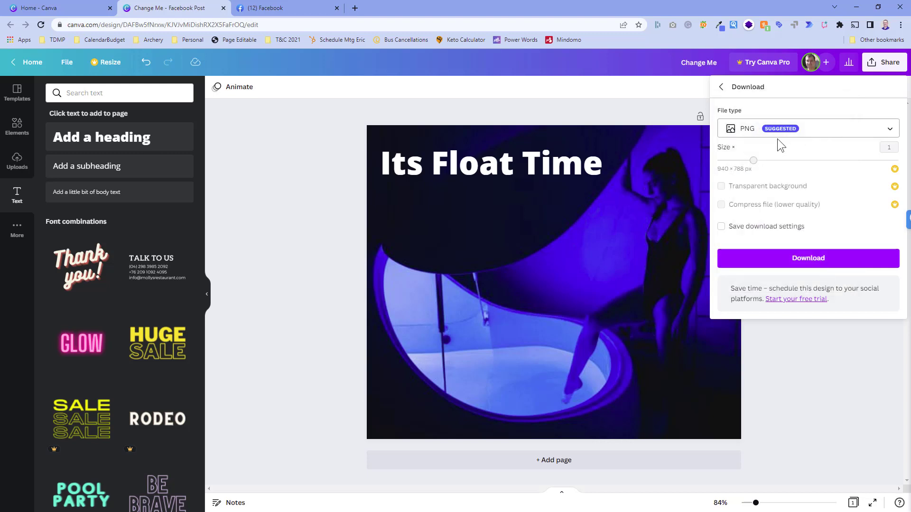
{"action": "left_click", "coordinate": [756, 255]}
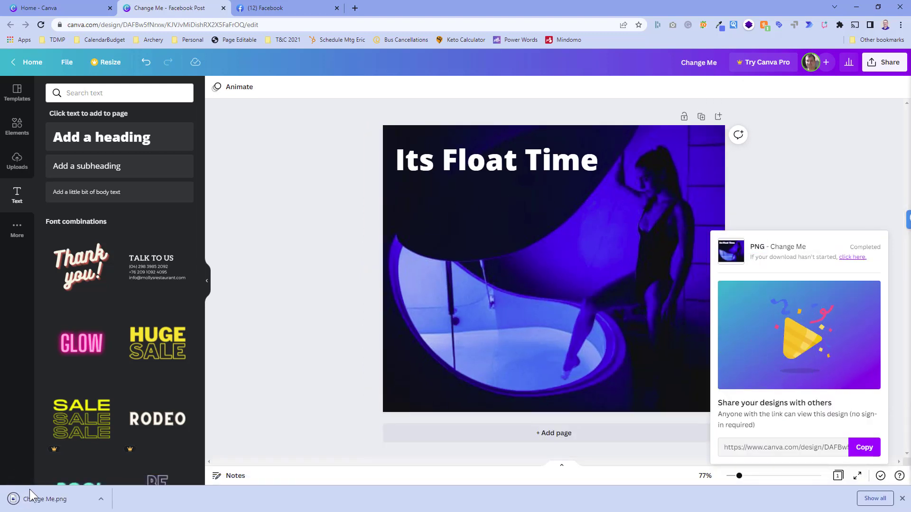
Open the downloaded Change Me.png in the image viewer to check it, and close the viewer.
{"action": "left_click", "coordinate": [49, 504]}
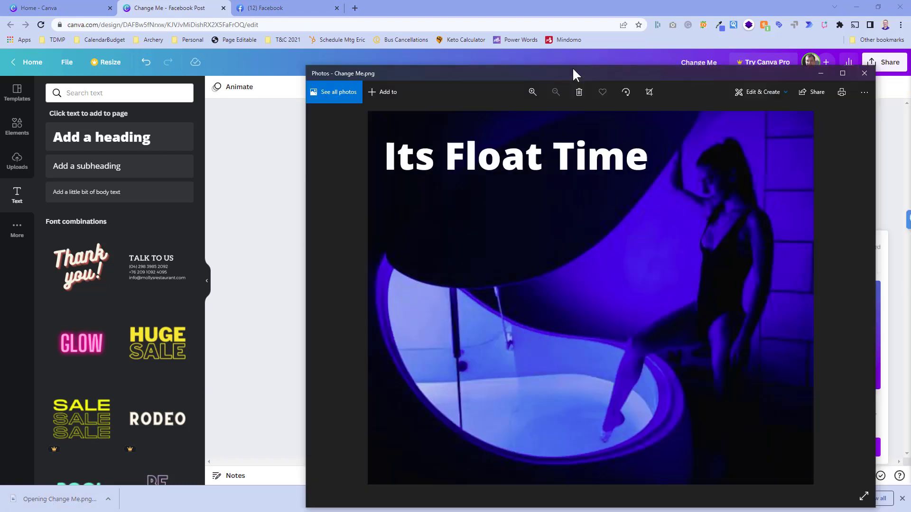
{"action": "left_click_drag", "start_coordinate": [572, 67], "coordinate": [387, 38]}
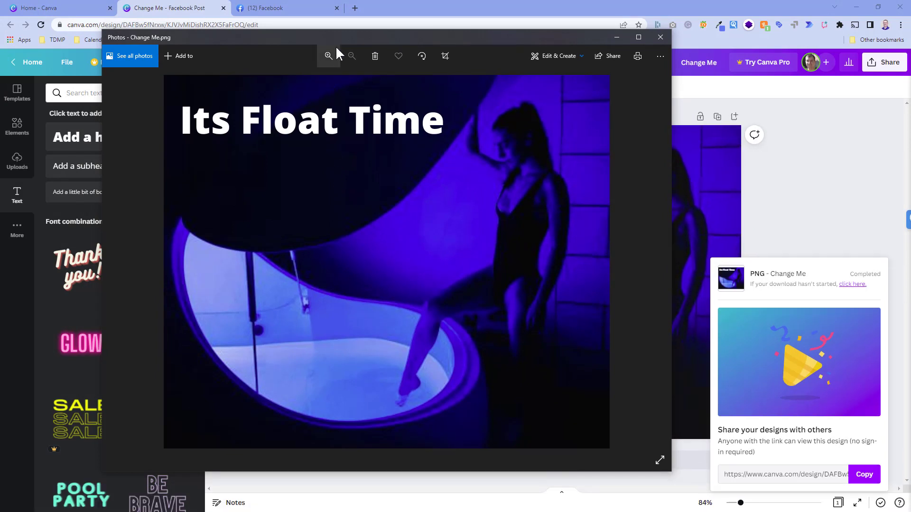
{"action": "left_click_drag", "start_coordinate": [337, 35], "coordinate": [497, 34]}
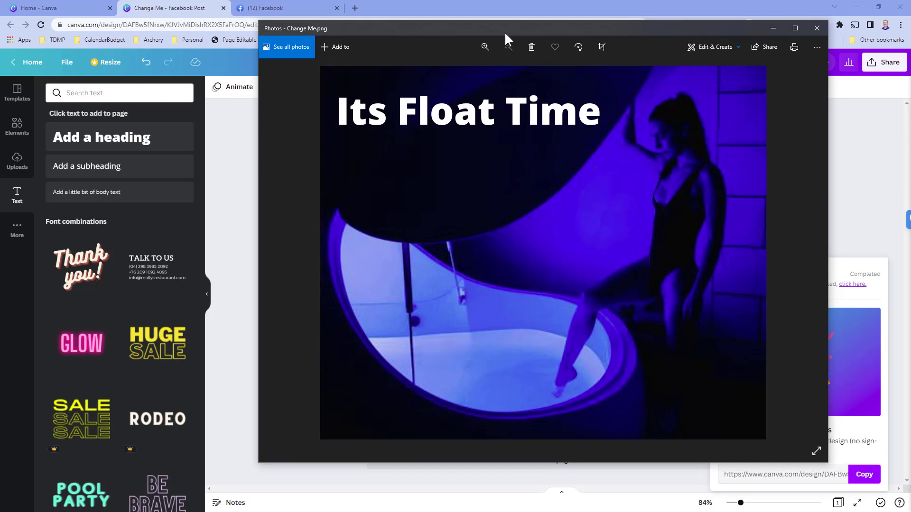
{"action": "left_click", "coordinate": [816, 27]}
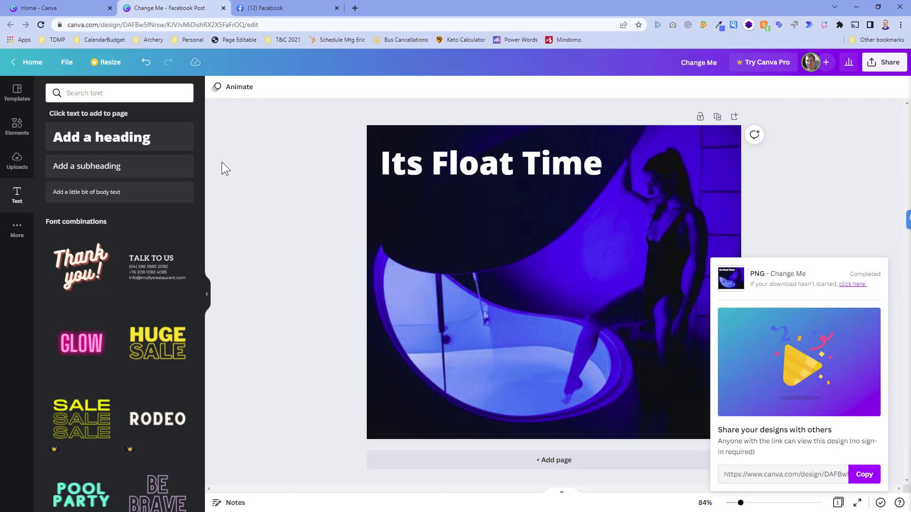
{"action": "left_click", "coordinate": [17, 230]}
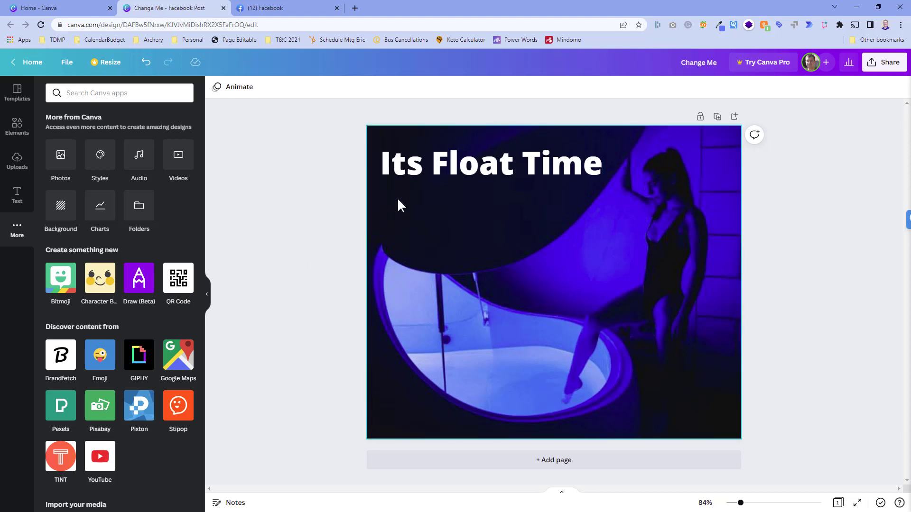
{"action": "left_click", "coordinate": [17, 126]}
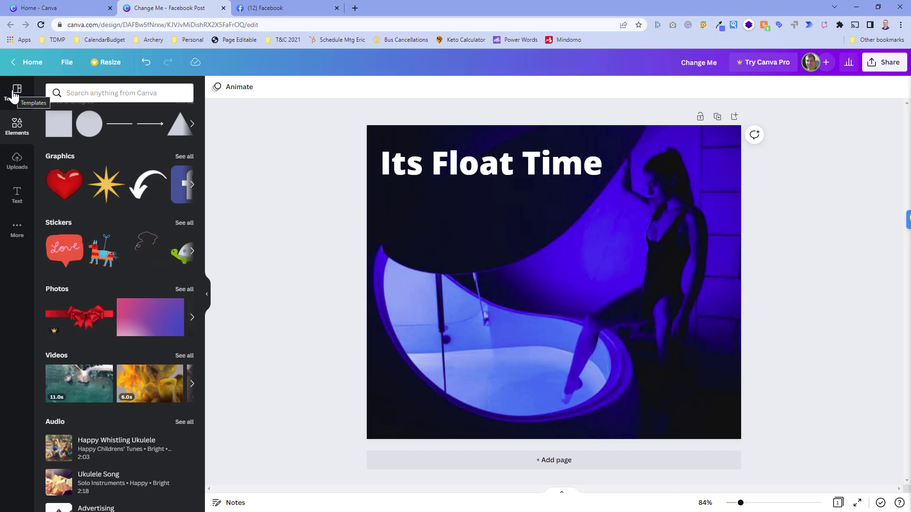
{"action": "left_click", "coordinate": [441, 204]}
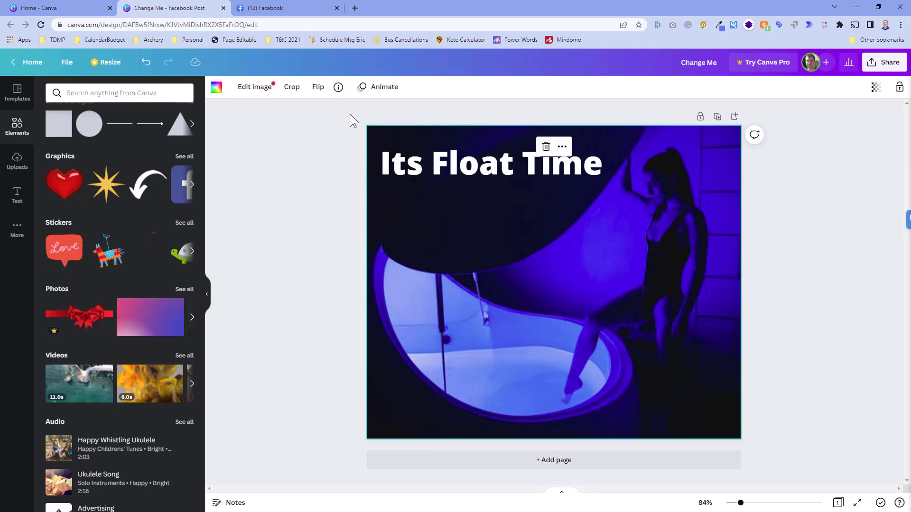